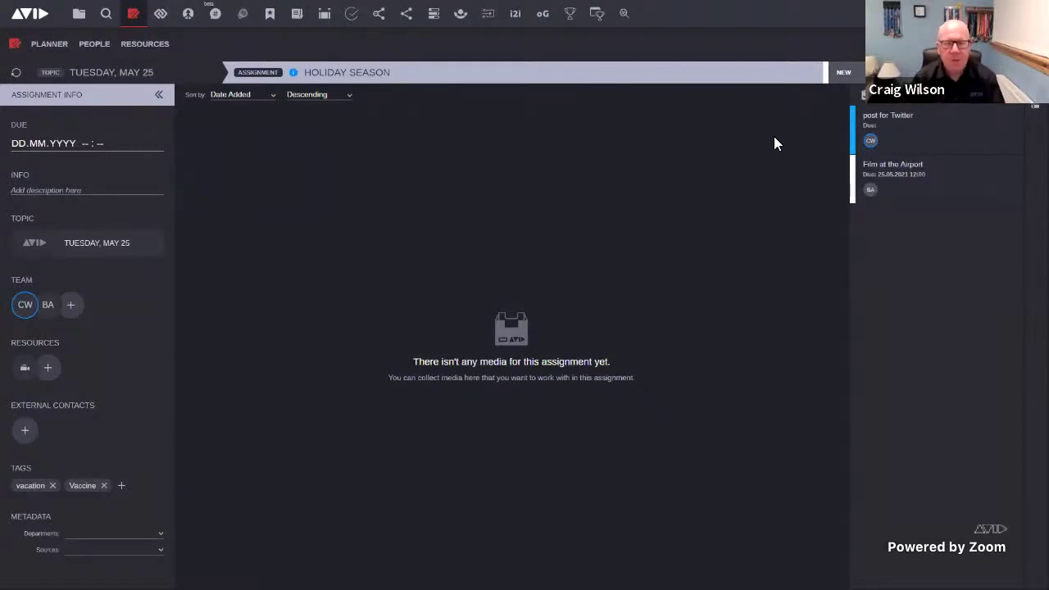
# Collapse the assignment info, show the media browser alongside, and open the 01_DRONE SHOTS folder in 00_MEDIA.
pyautogui.click(158, 94)
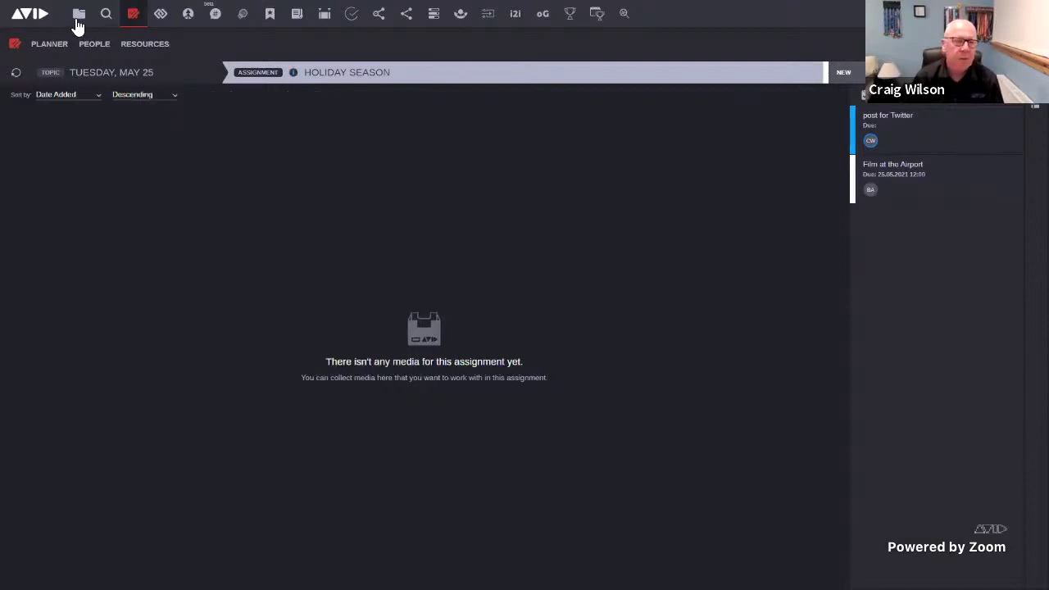
pyautogui.moveTo(79, 18); pyautogui.dragTo(96, 239)
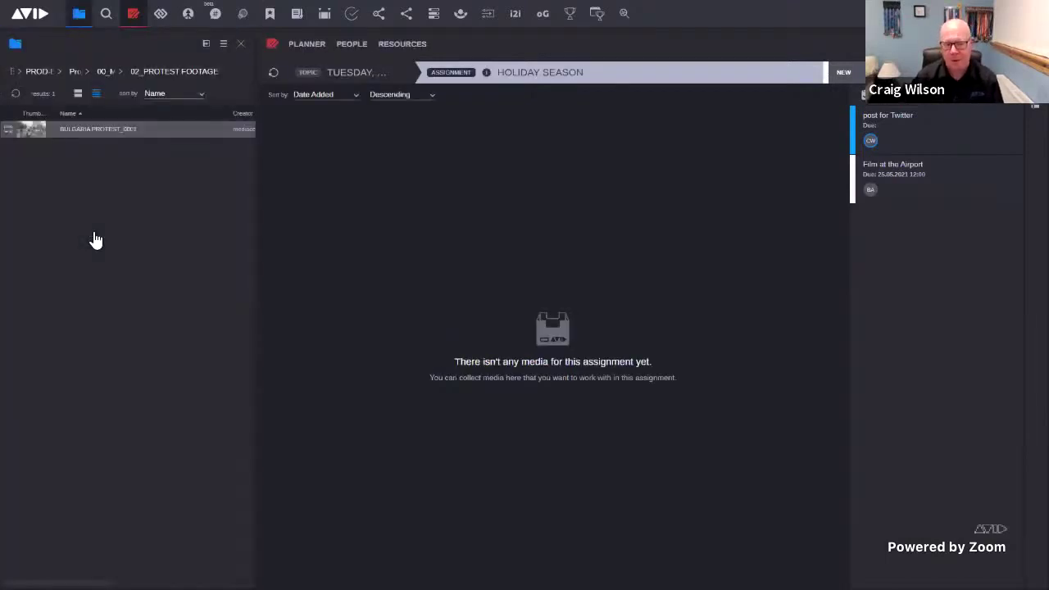
pyautogui.click(106, 75)
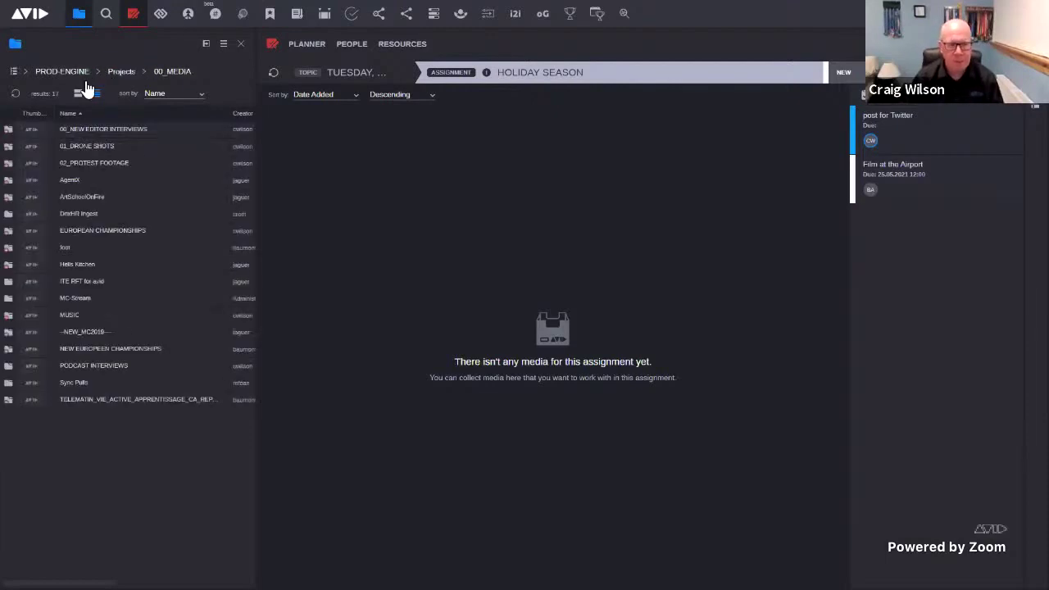
pyautogui.doubleClick(87, 147)
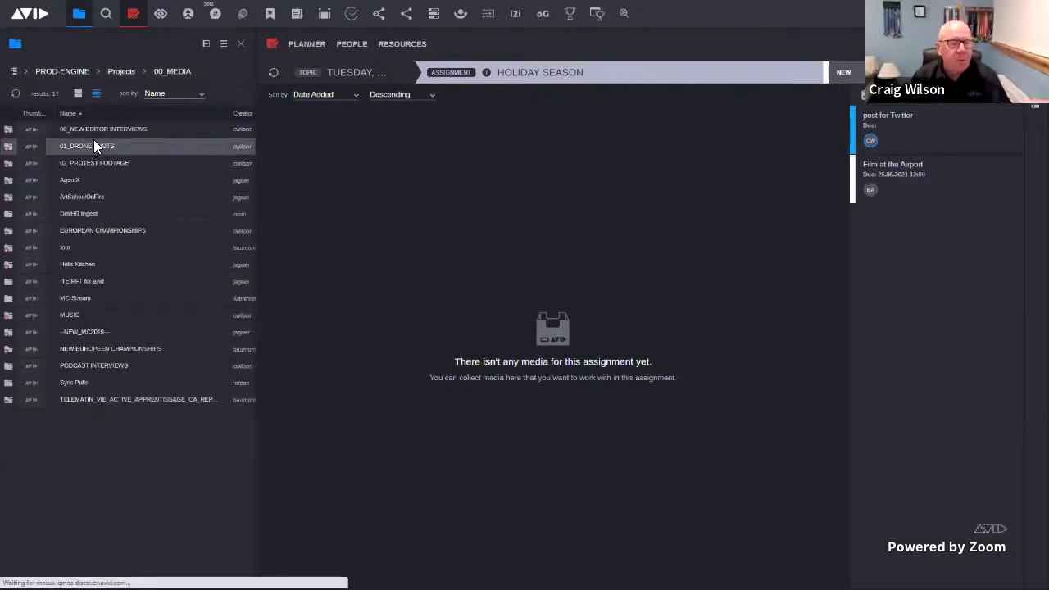
# Add BULGARIA BEACH AND KITES, BULGARIA COASTLINE and BULGARIA MOUNTAINS from the BULGARIA AERIALS bin to the Holiday Season assignment.
pyautogui.doubleClick(62, 131)
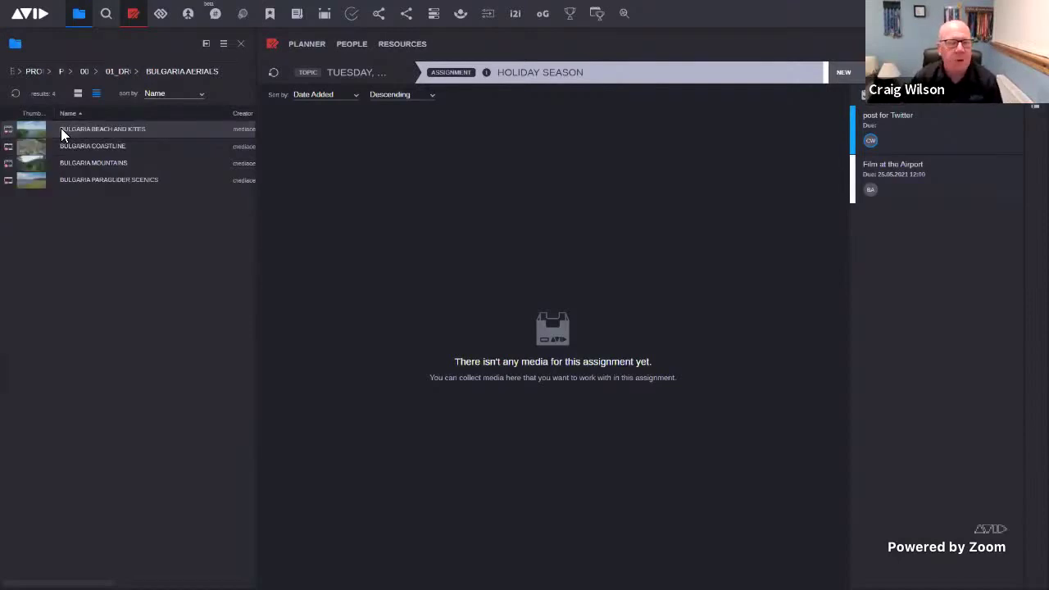
pyautogui.moveTo(60, 128); pyautogui.dragTo(77, 162)
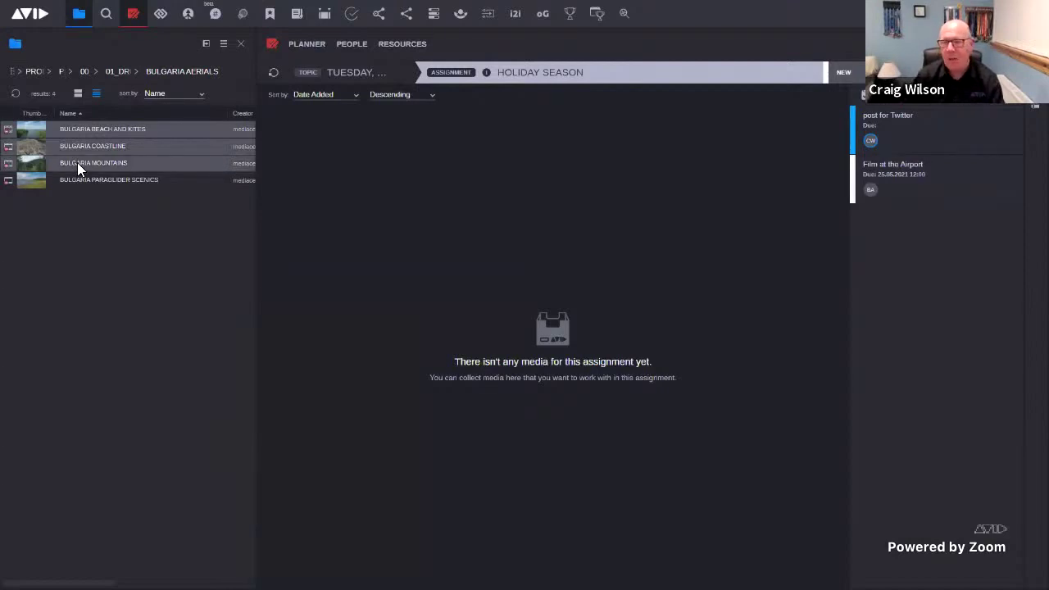
pyautogui.moveTo(30, 147); pyautogui.dragTo(563, 226)
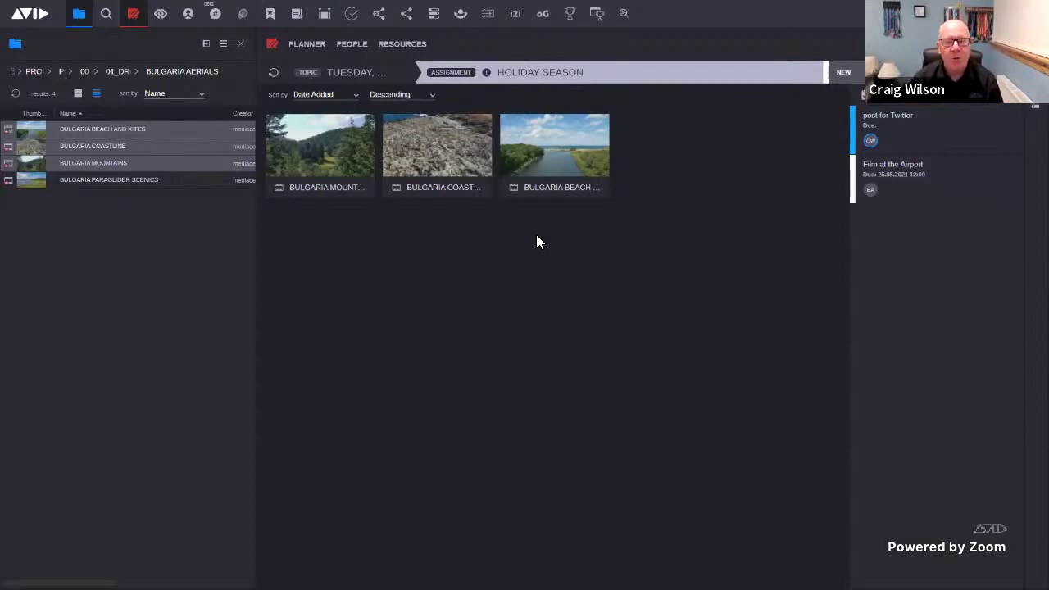
# Load the assignment's BULGARIA MOUNTAINS clip for viewing and create a new sequence named HOLIDAY FOR TWITTER.
pyautogui.click(967, 107)
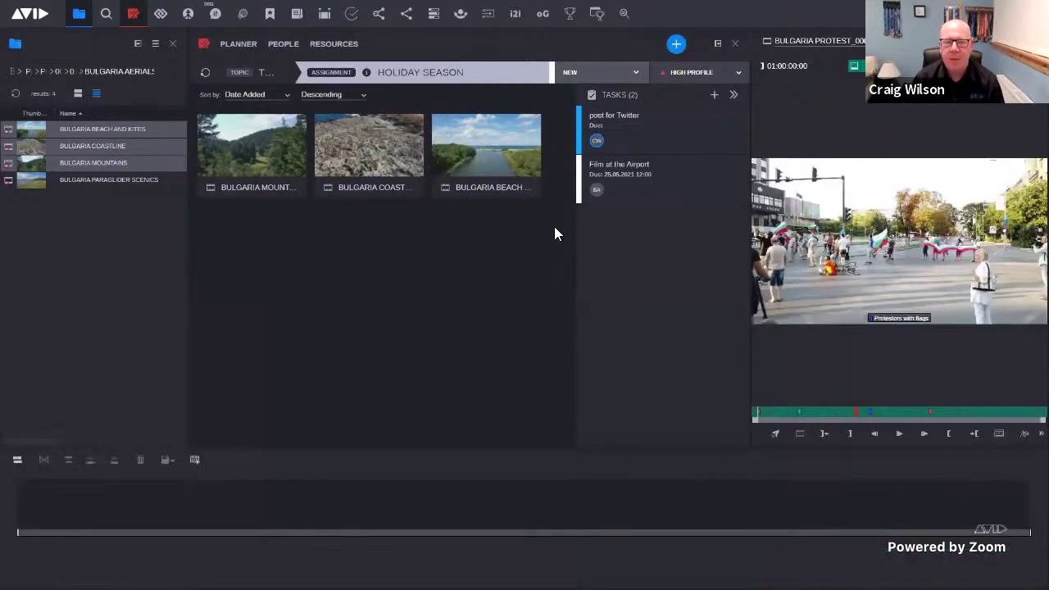
pyautogui.click(241, 170)
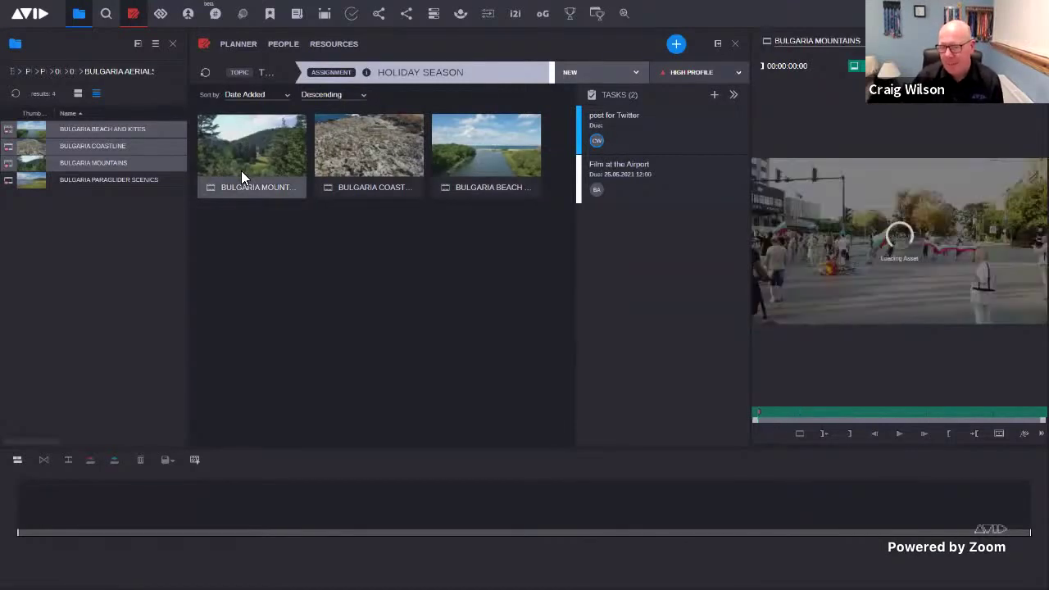
pyautogui.click(194, 460)
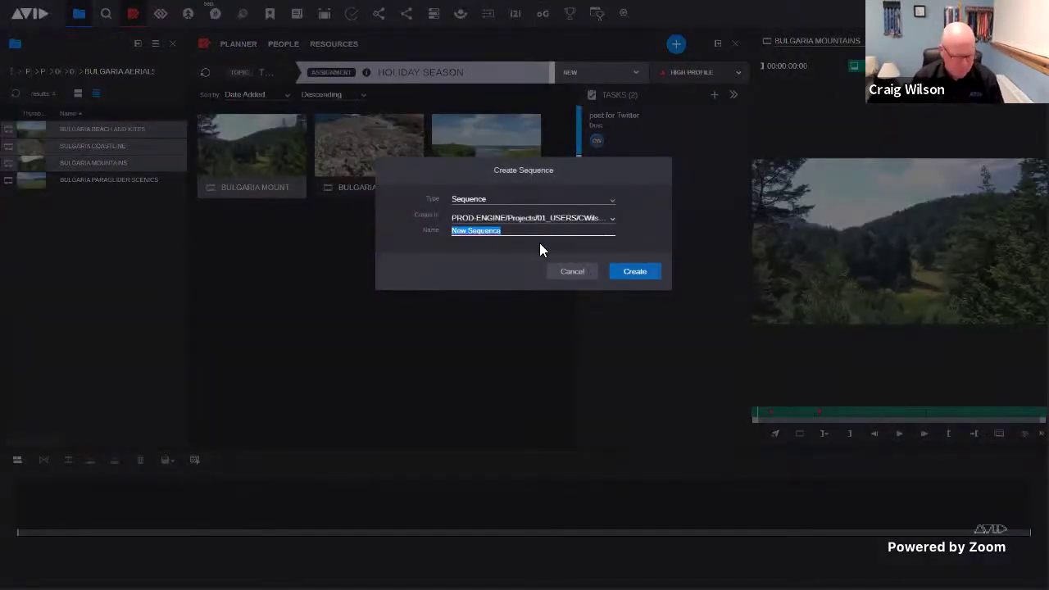
pyautogui.write('HOLIDAY')
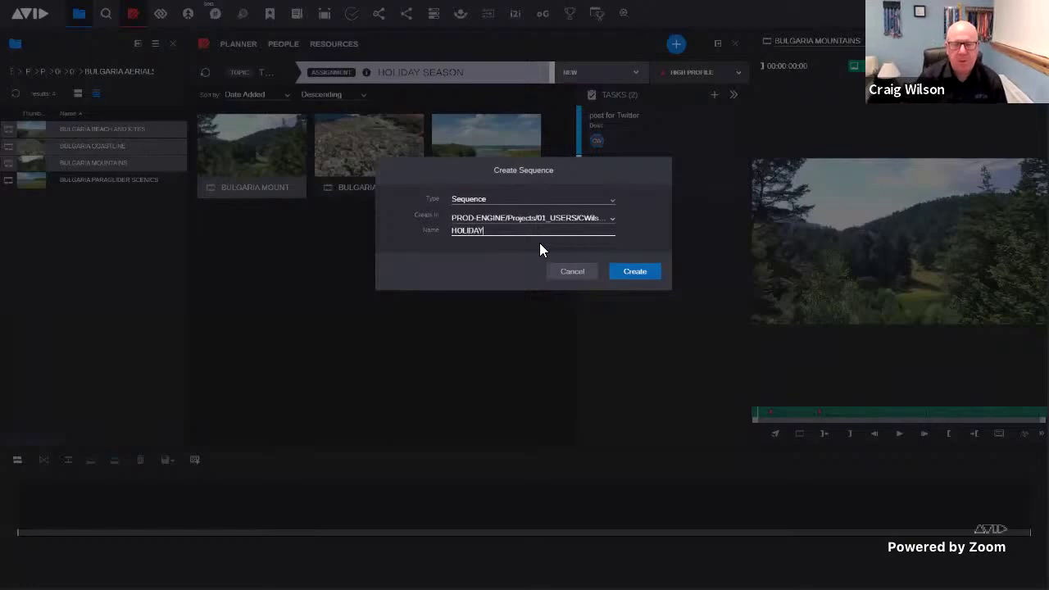
pyautogui.write(' FOR TW')
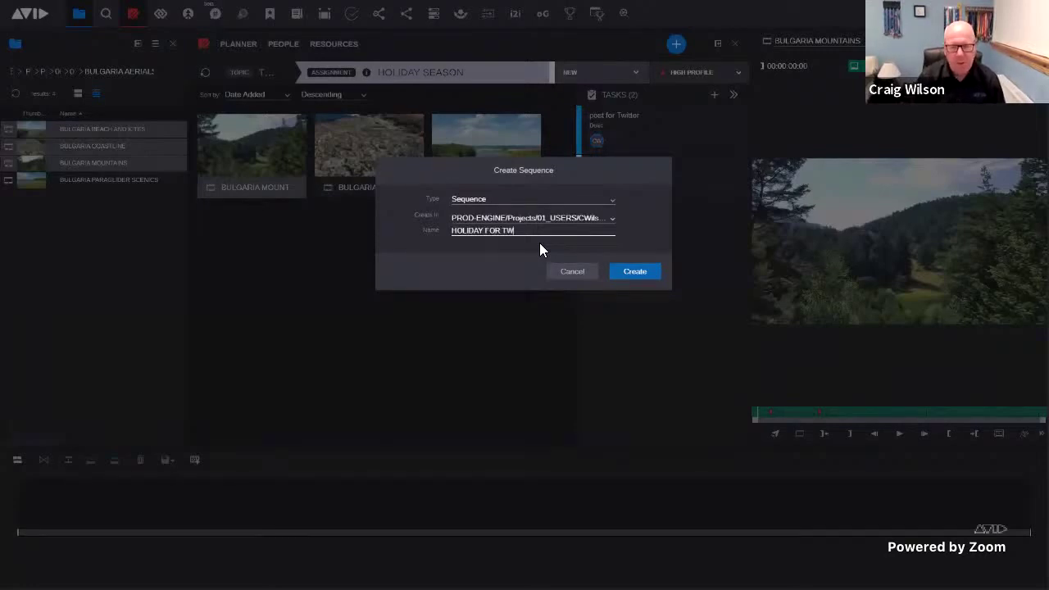
pyautogui.write('ITTER')
pyautogui.click(638, 275)
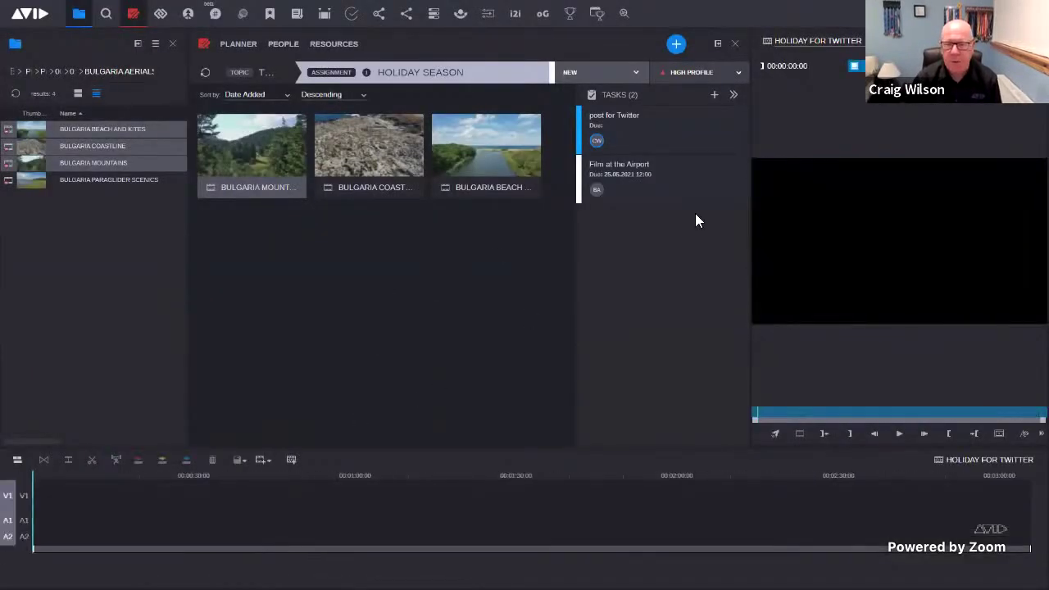
# Edit a marked section of BULGARIA MOUNTAINS into the start of the HOLIDAY FOR TWITTER sequence and save it.
pyautogui.click(25, 496)
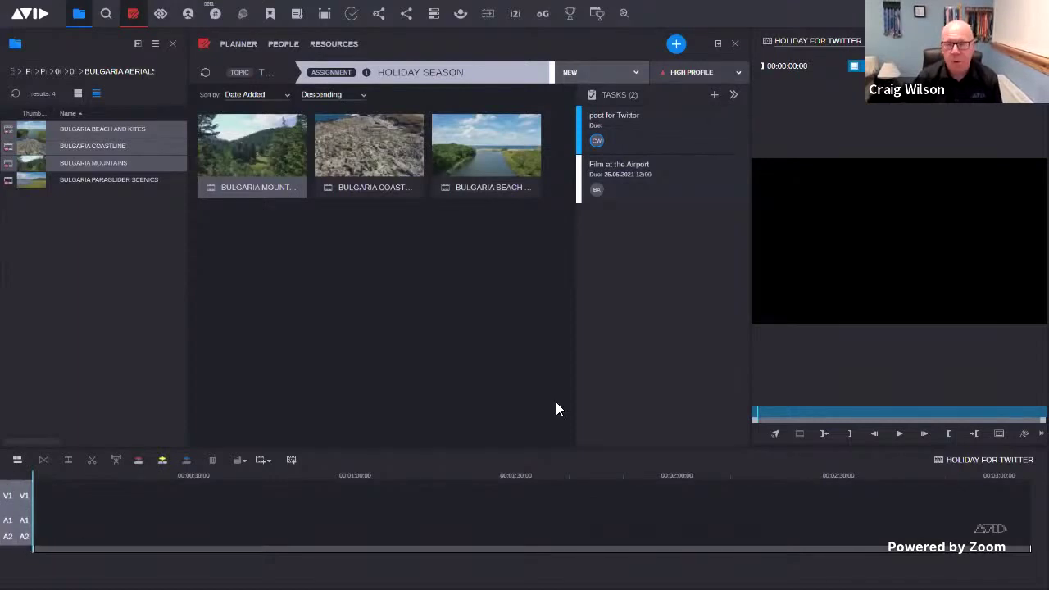
pyautogui.click(855, 68)
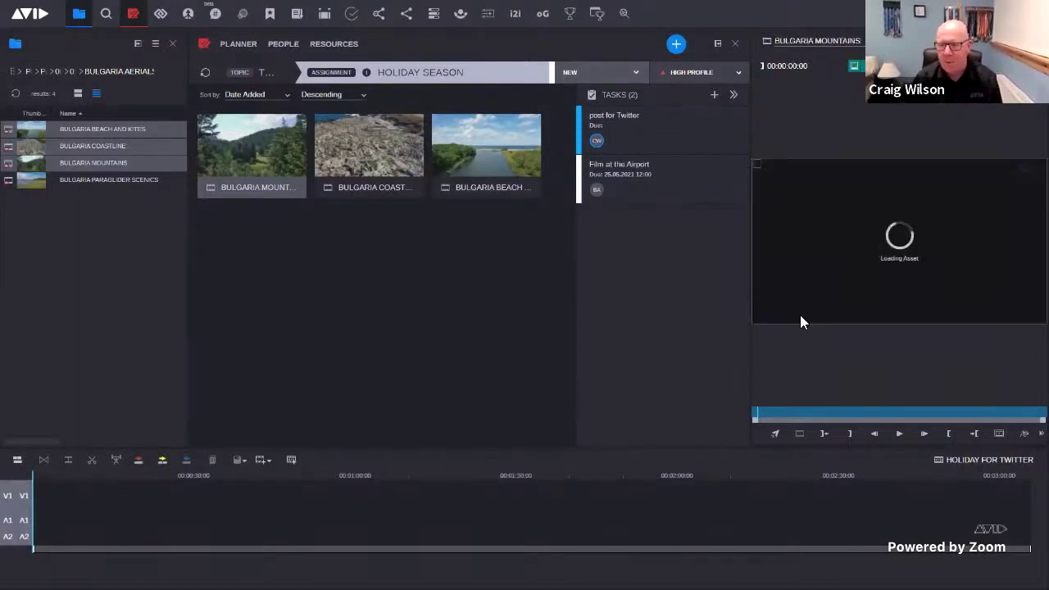
pyautogui.click(871, 414)
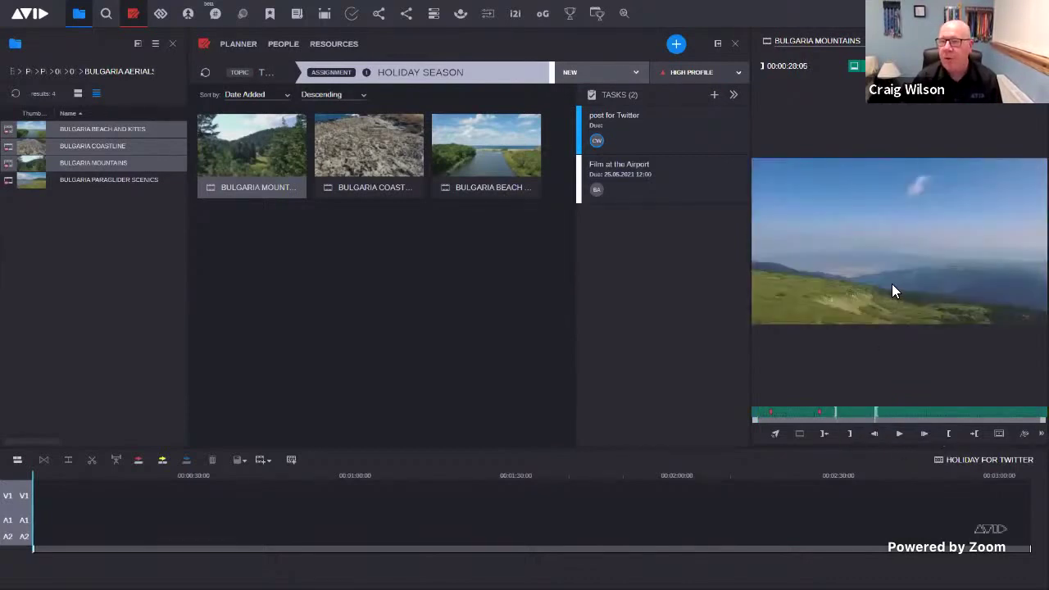
pyautogui.moveTo(907, 253); pyautogui.dragTo(52, 500)
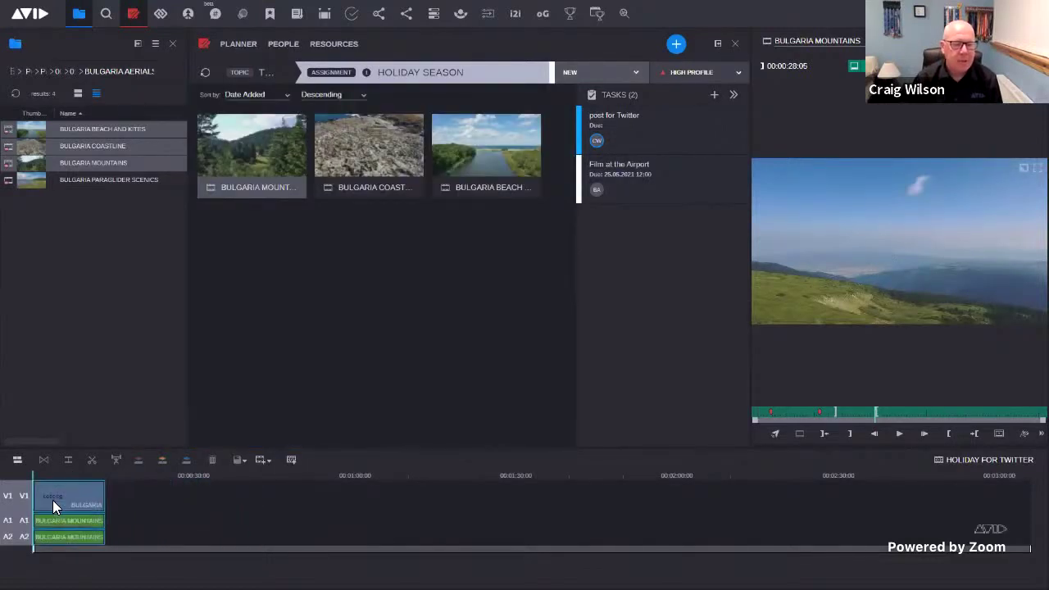
pyautogui.click(238, 461)
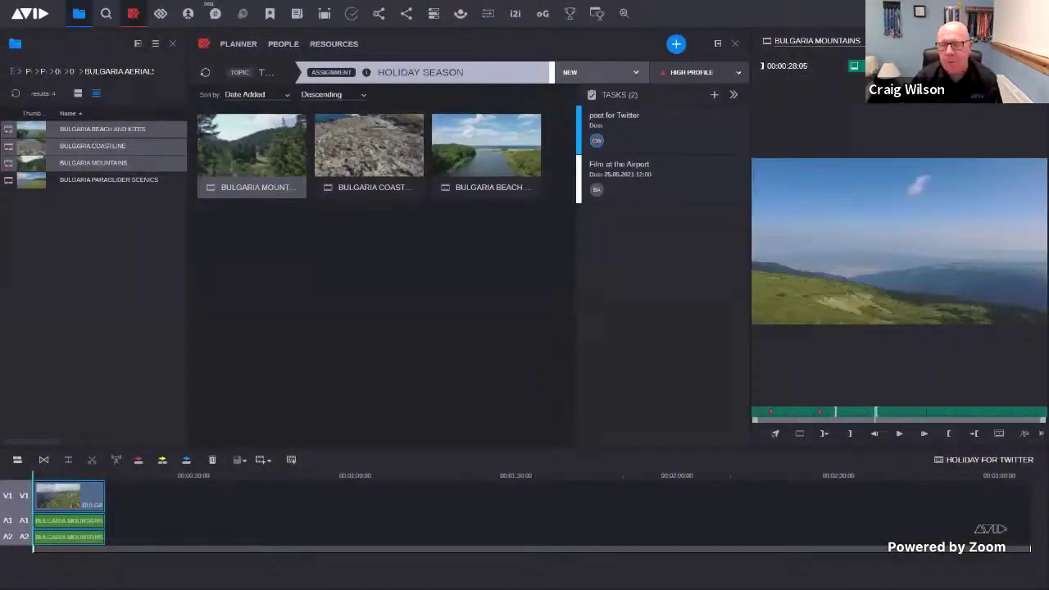
# Add the HOLIDAY FOR TWITTER sequence to the Holiday Season assignment and collapse the assignment's task list.
pyautogui.click(855, 66)
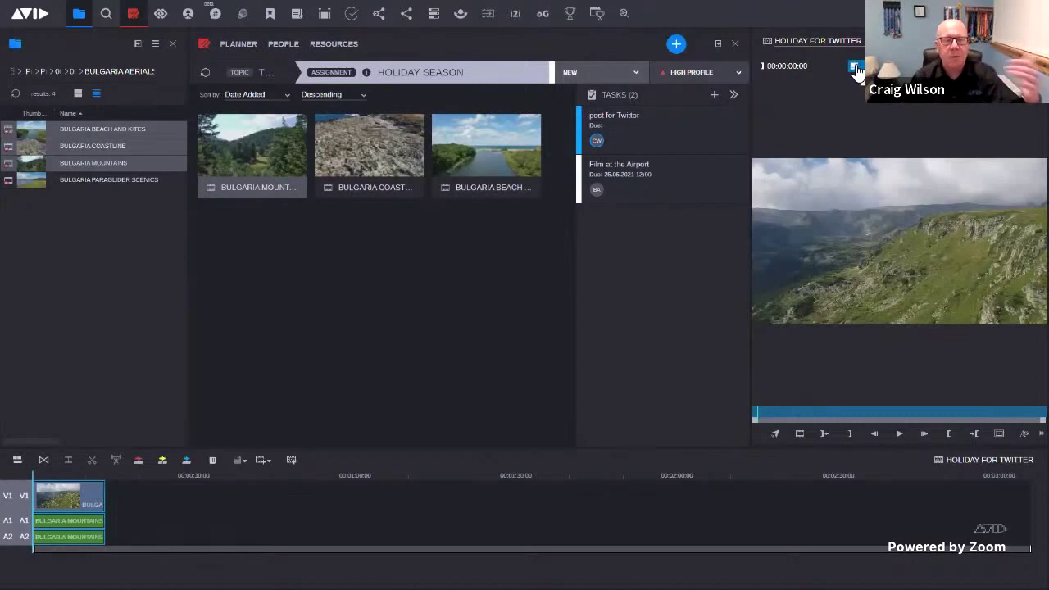
pyautogui.moveTo(890, 259); pyautogui.dragTo(416, 275)
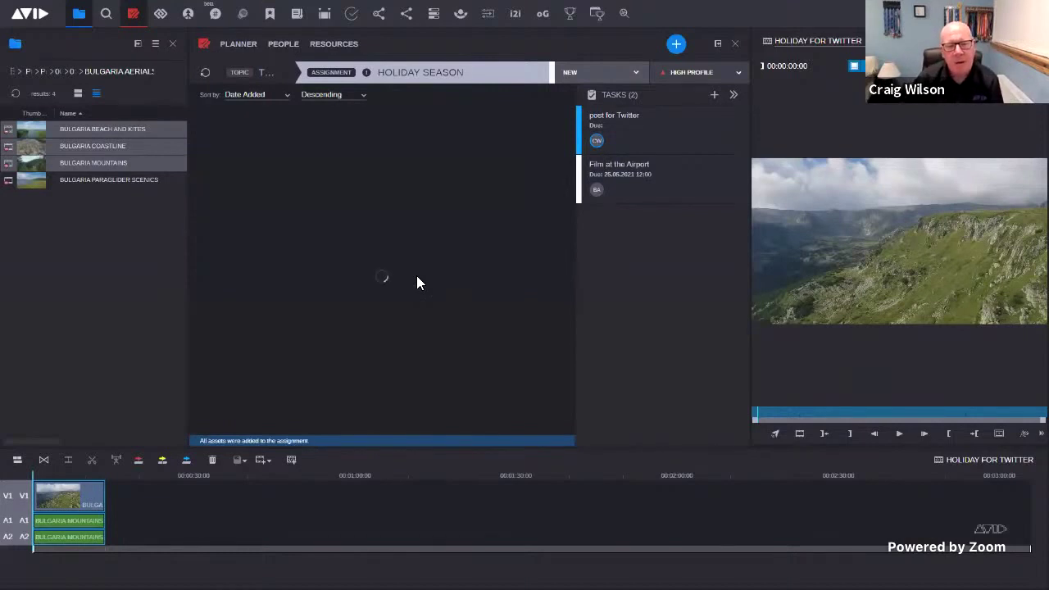
pyautogui.click(733, 95)
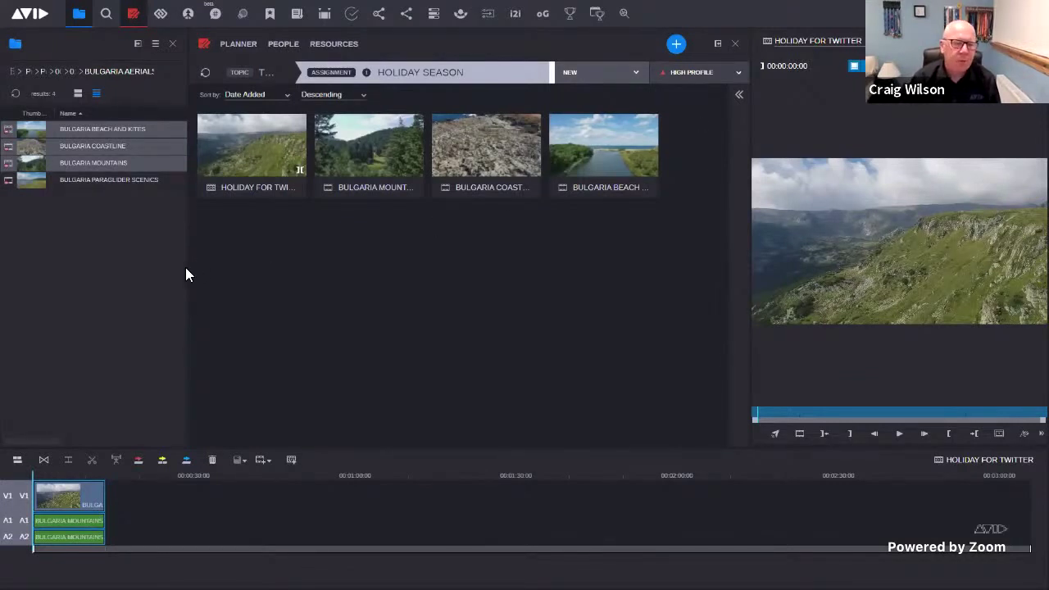
# Show the rundown in a wider pane beside the assignment and hide its story form.
pyautogui.moveTo(190, 268); pyautogui.dragTo(254, 275)
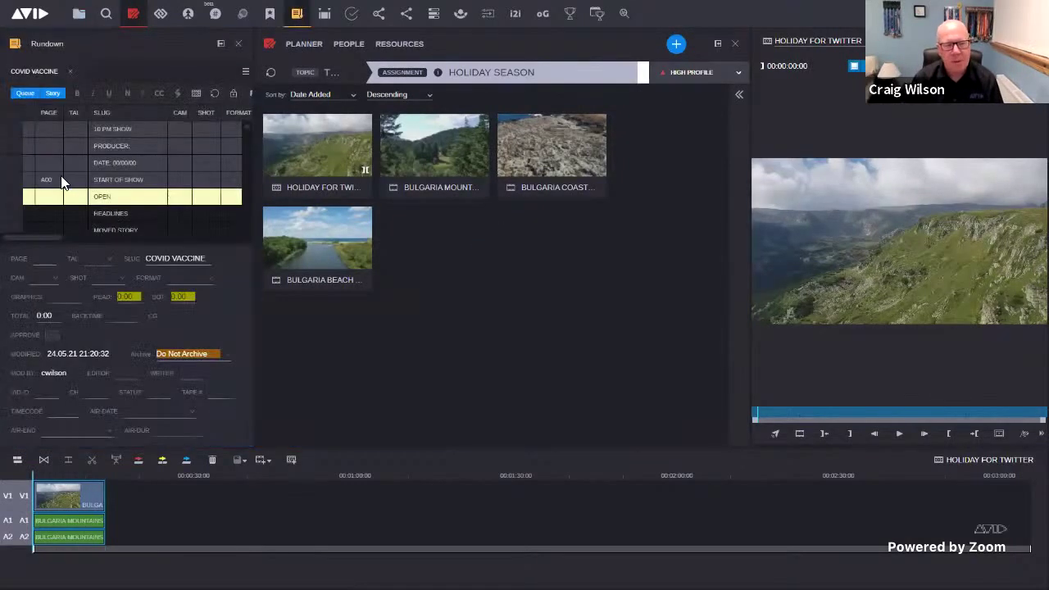
pyautogui.click(246, 76)
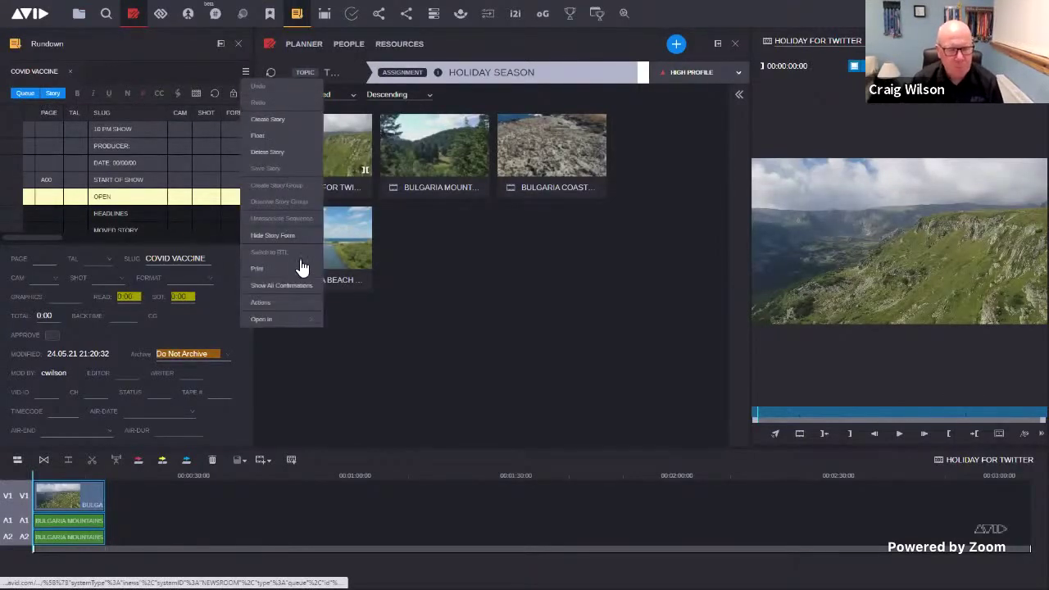
pyautogui.click(274, 235)
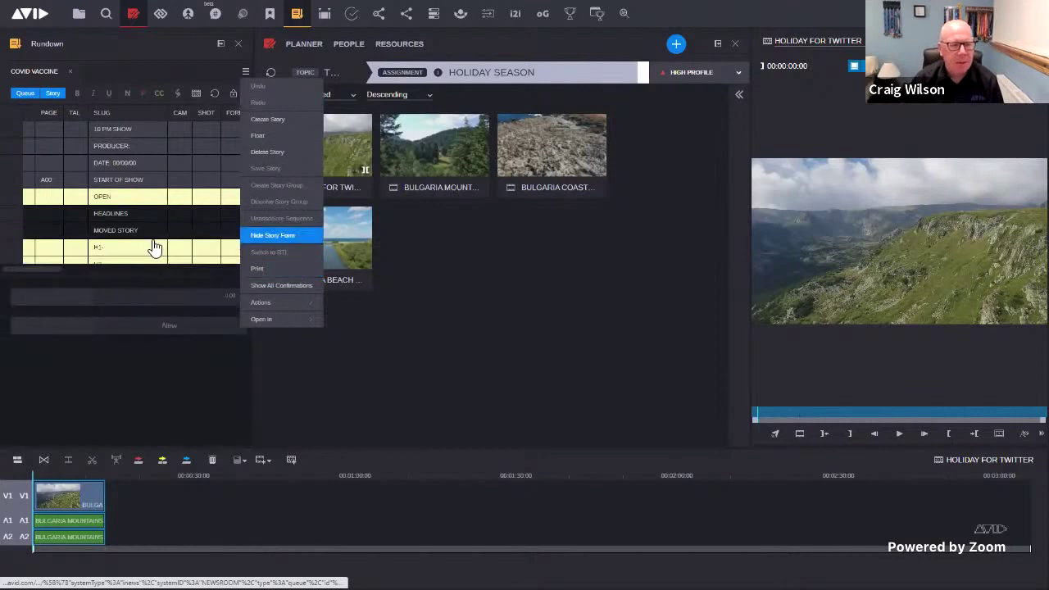
# Create a new story directly above COVID VACCINE in the rundown with the slug "holiday story".
pyautogui.scroll(-3, 80, 220)
pyautogui.click(99, 228)
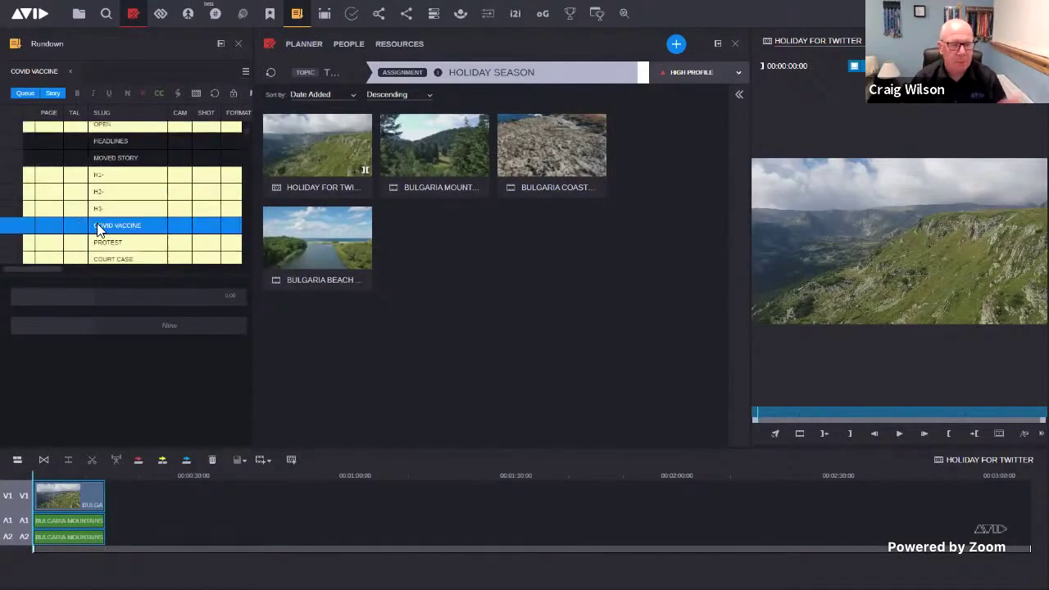
pyautogui.rightClick(12, 228)
pyautogui.click(36, 233)
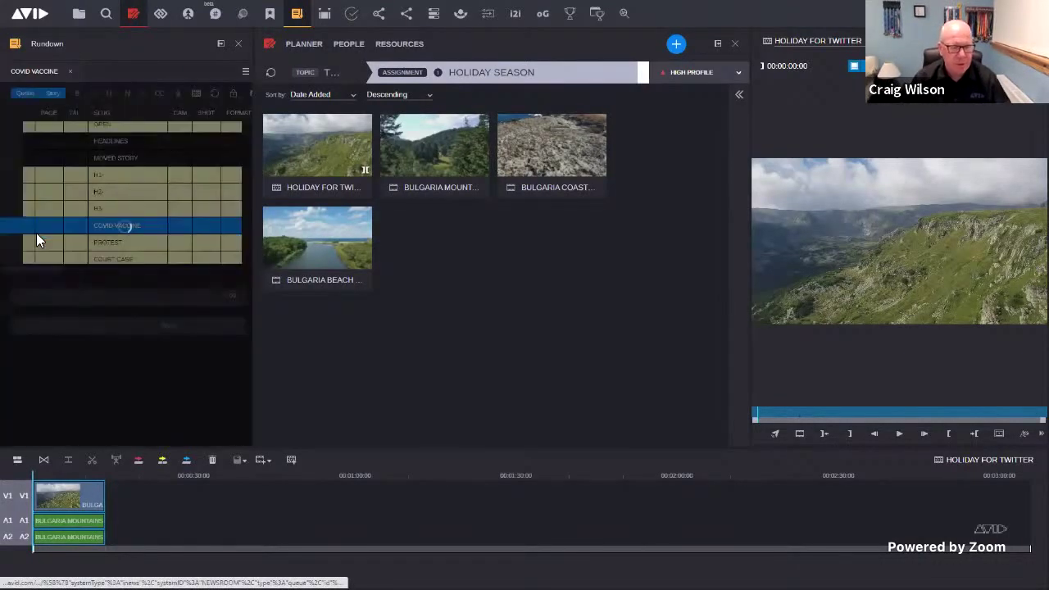
pyautogui.click(111, 226)
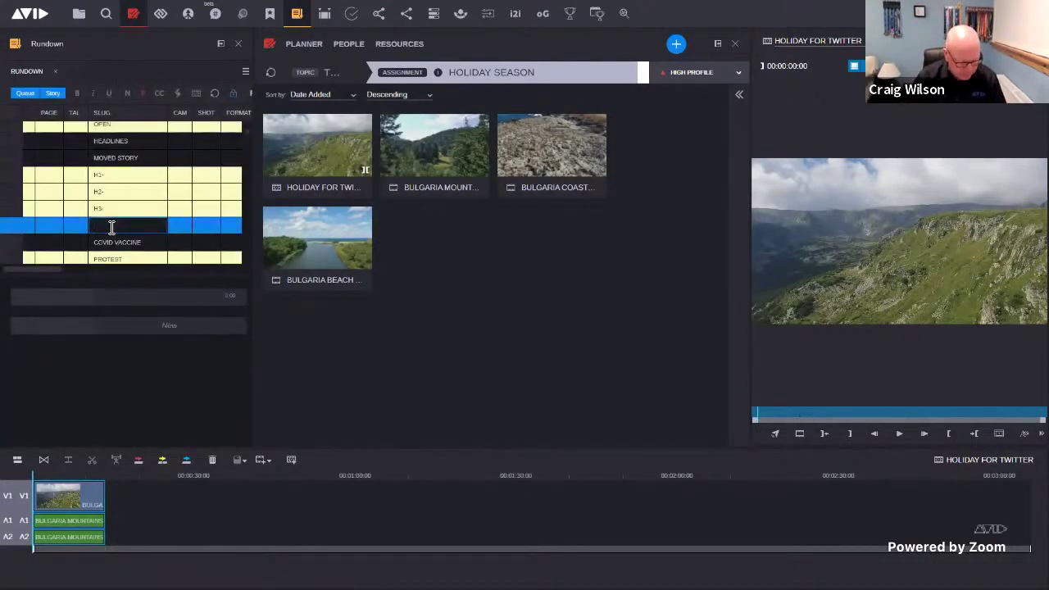
pyautogui.write('holiday story')
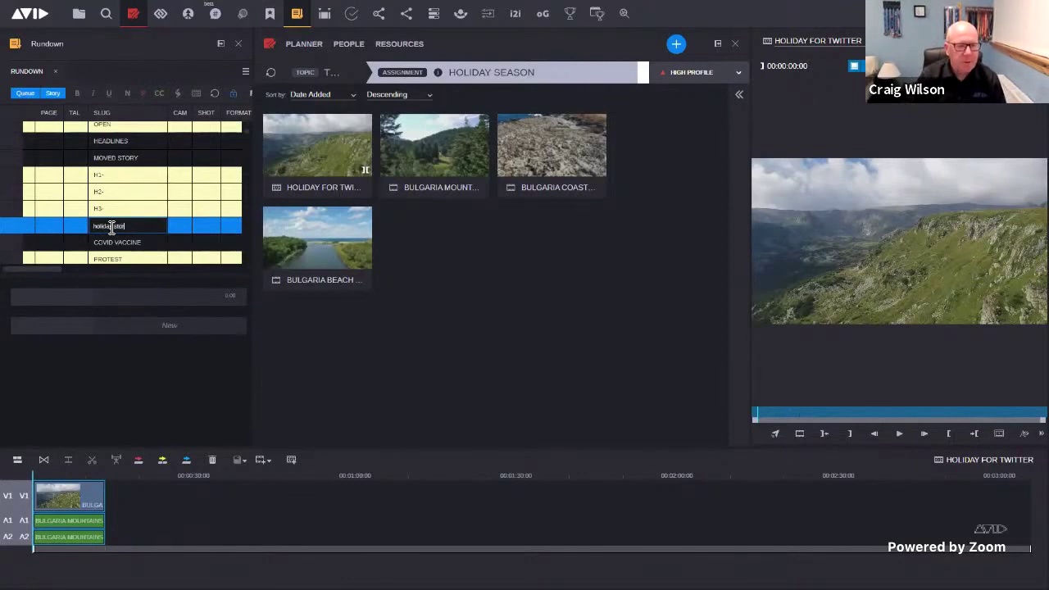
# Write "This is the text for the holiday story" as the story's script and bring the story into the Holiday Season assignment.
pyautogui.click(112, 298)
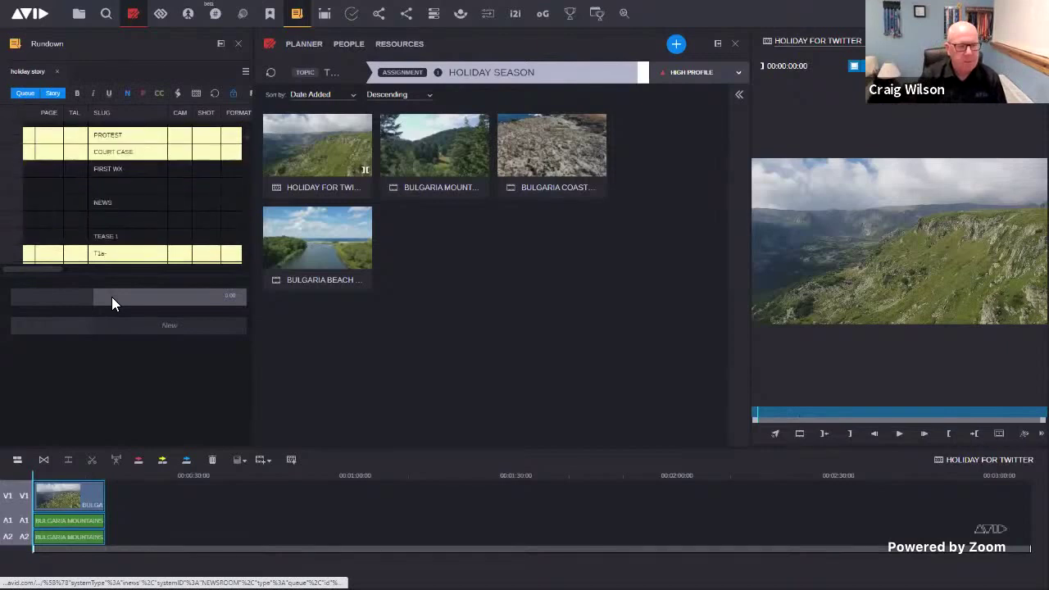
pyautogui.write('Travel')
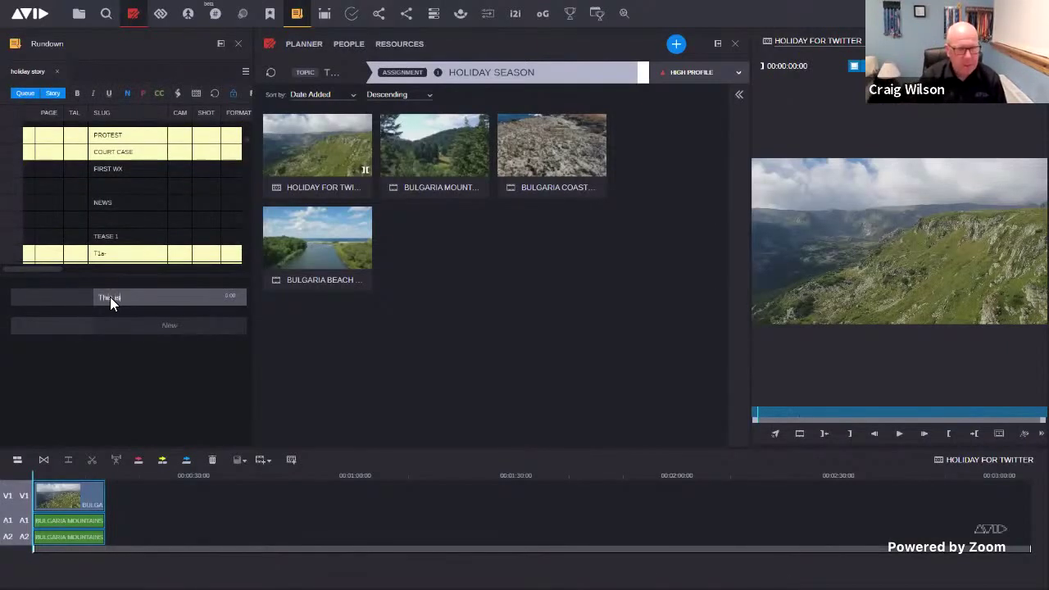
pyautogui.write(' text for the')
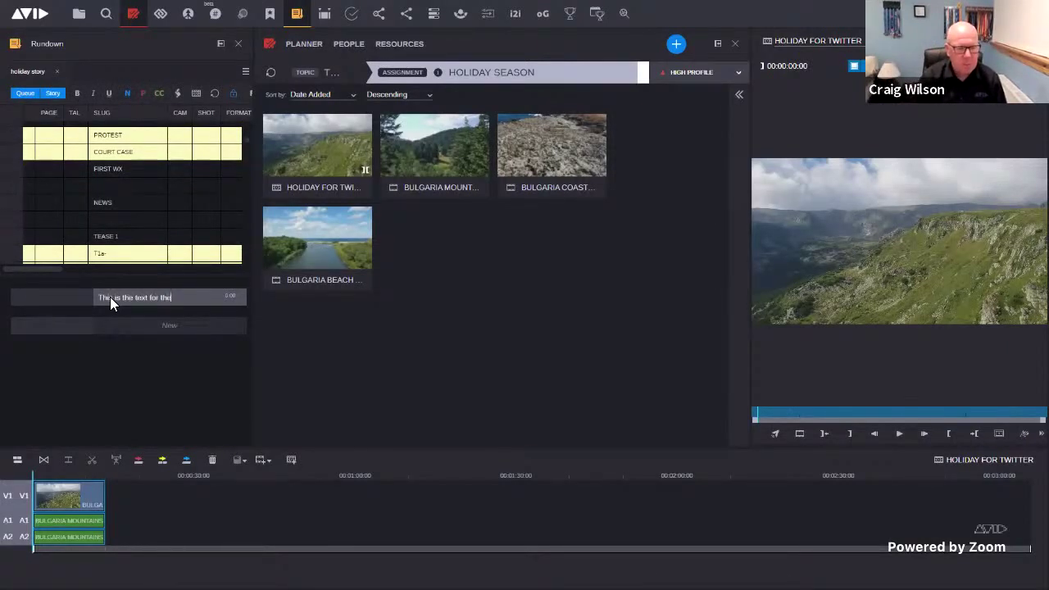
pyautogui.write(' holiday story')
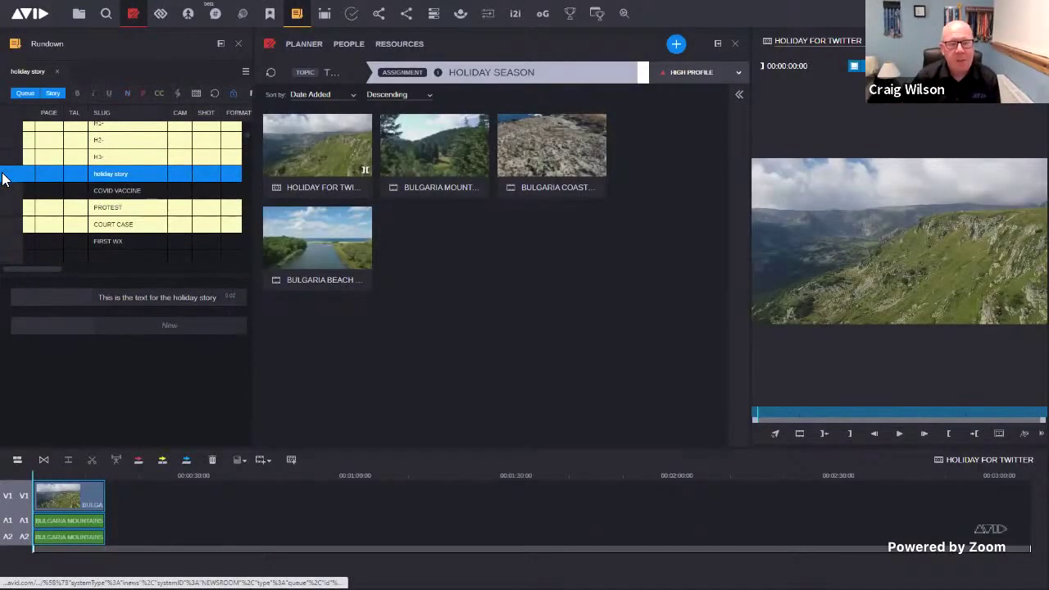
pyautogui.moveTo(121, 222); pyautogui.dragTo(608, 172)
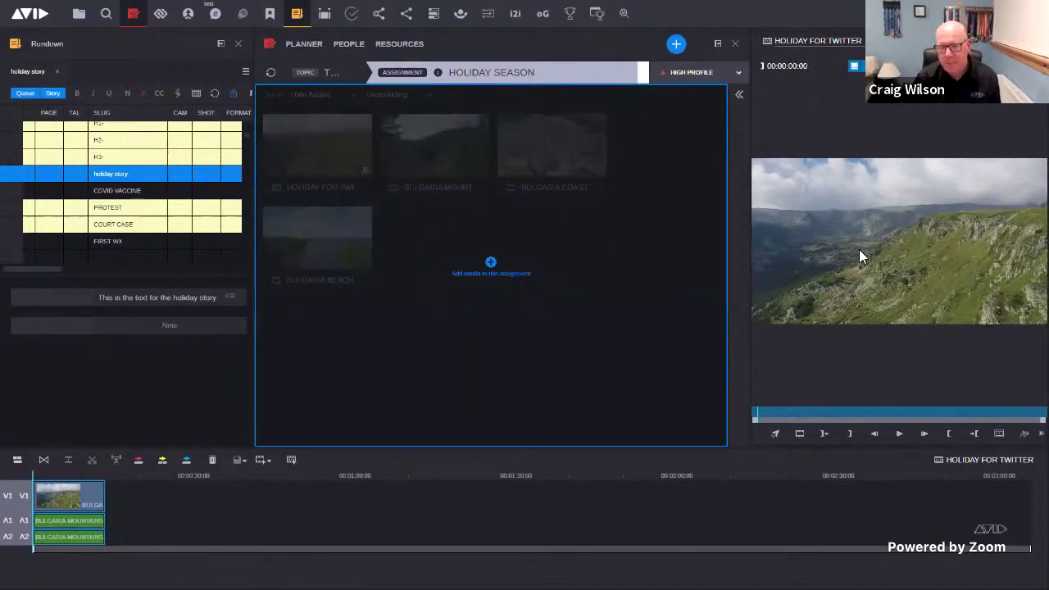
# Replace the planner with the Publisher and close the rundown so the Publisher fills the space beside the viewer.
pyautogui.moveTo(472, 68); pyautogui.dragTo(377, 19)
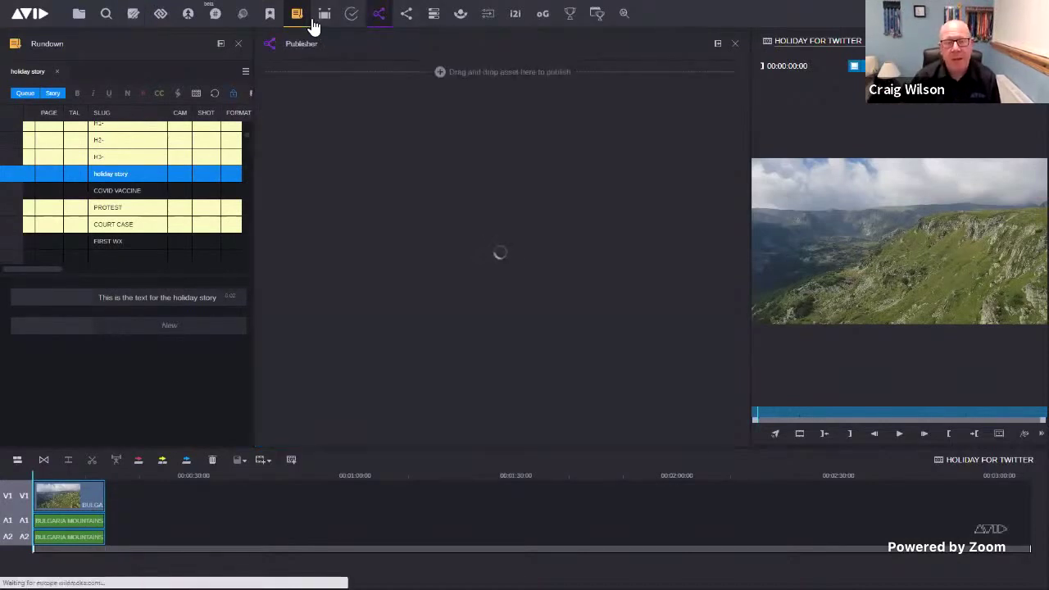
pyautogui.click(238, 45)
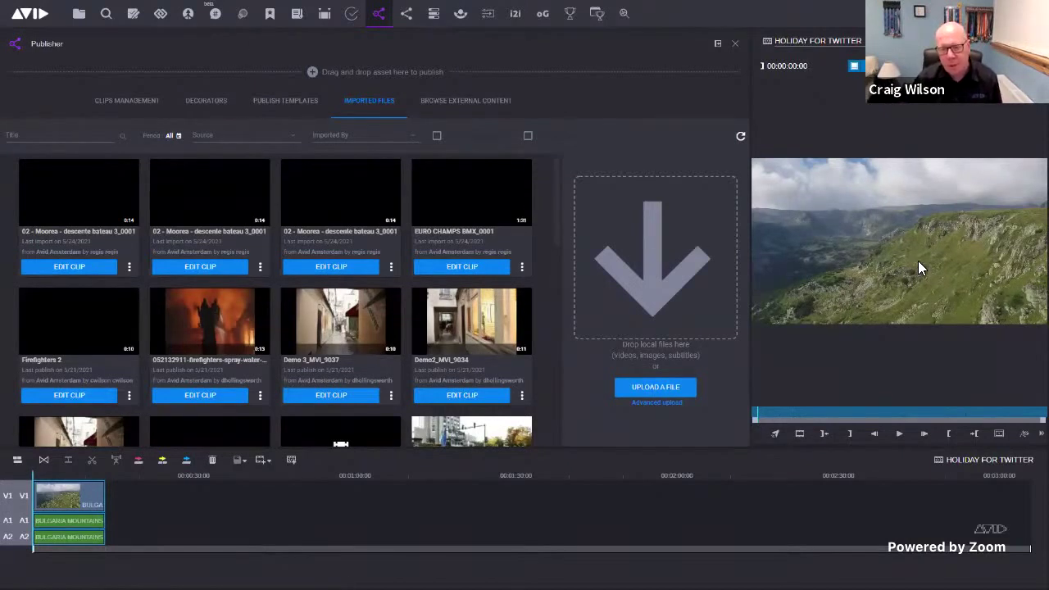
# Load the HOLIDAY FOR TWITTER sequence into the Publisher and apply the Breaking News publish template.
pyautogui.moveTo(918, 261); pyautogui.dragTo(316, 79)
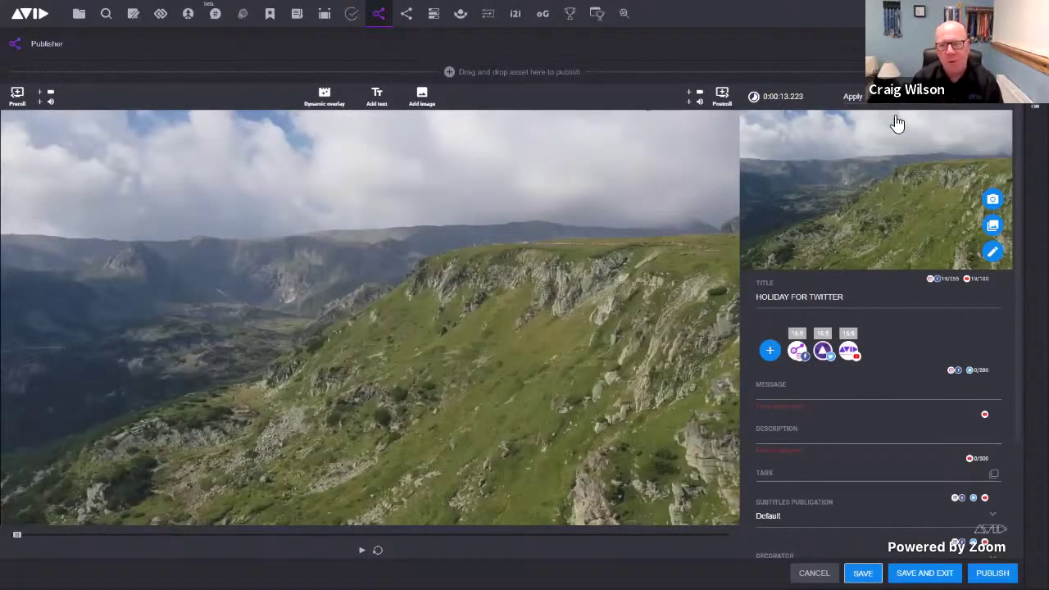
pyautogui.click(939, 106)
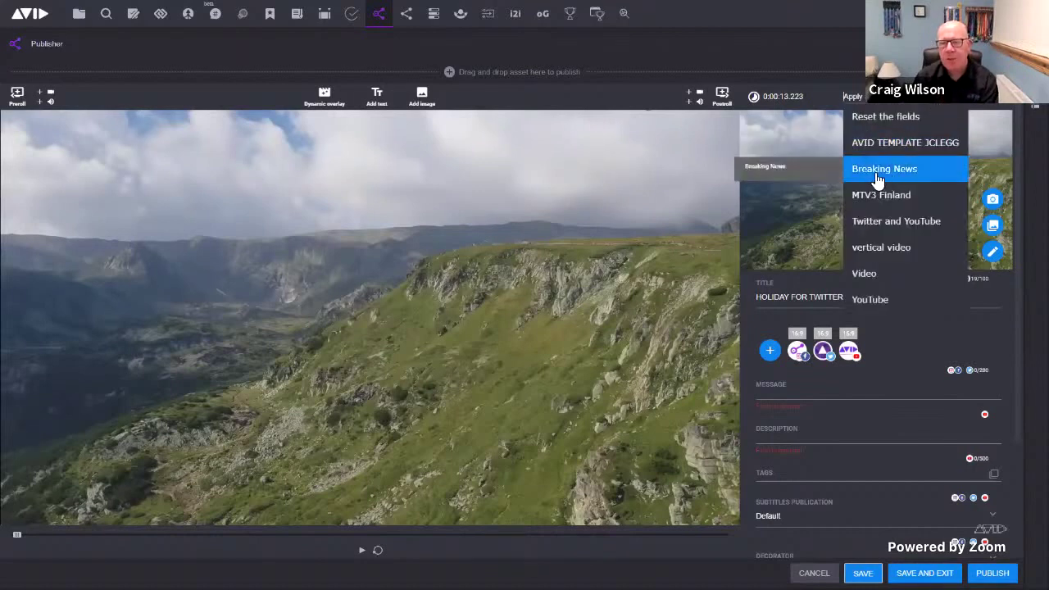
pyautogui.click(881, 174)
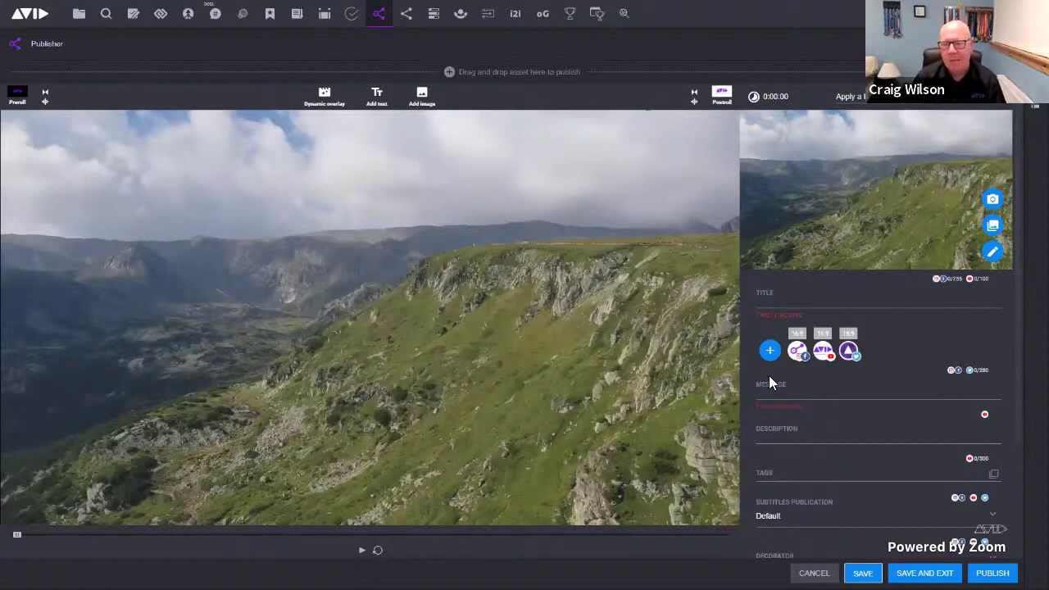
# Title the post "Holiday story", enter "This is the story for the holiday" as its message and publish it.
pyautogui.click(772, 302)
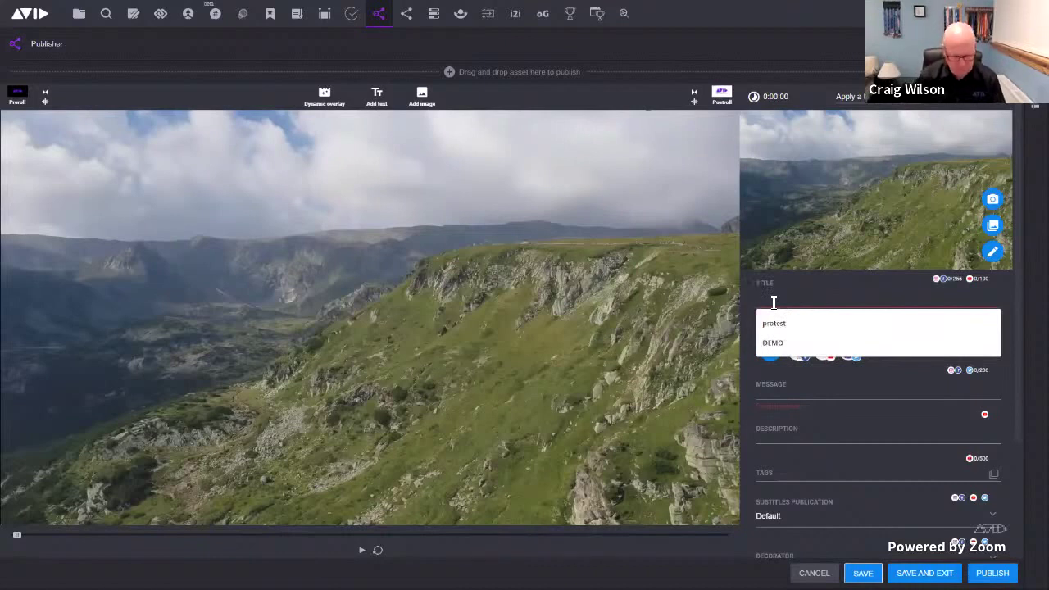
pyautogui.write('Holiday story')
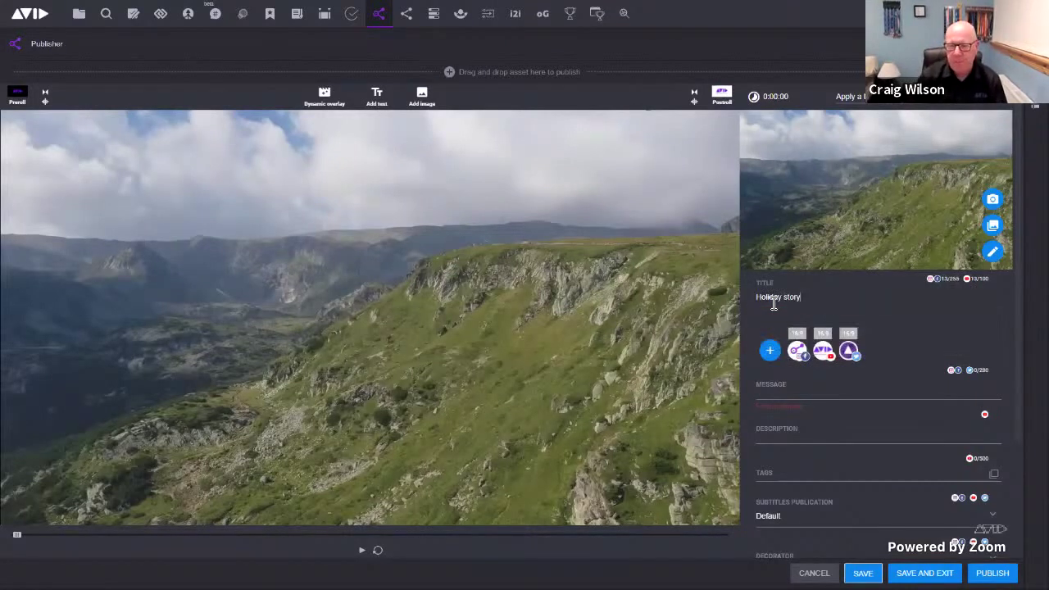
pyautogui.click(778, 395)
pyautogui.write('Th')
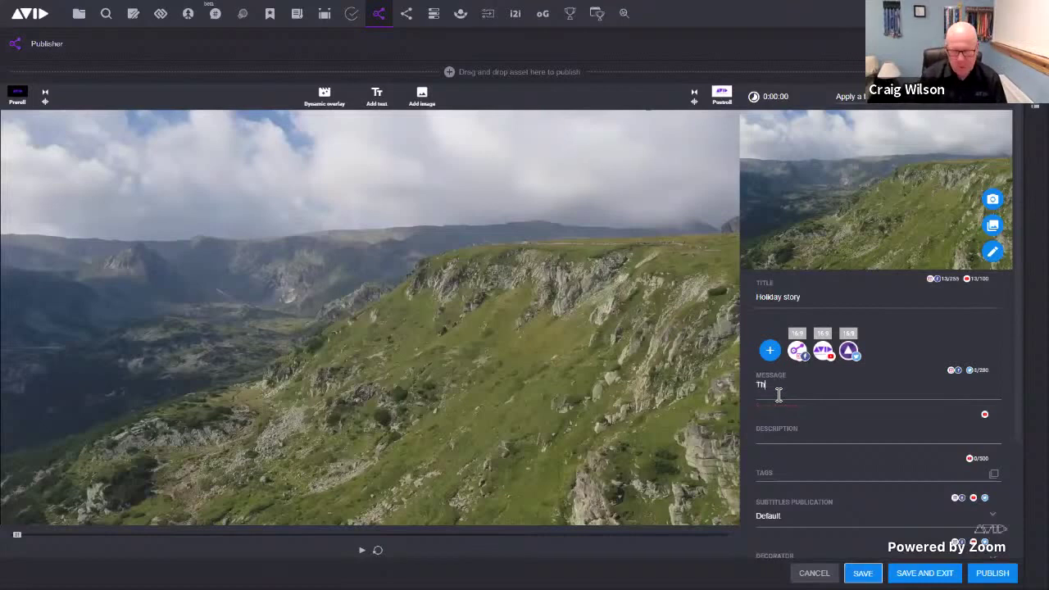
pyautogui.write('is is the story for th')
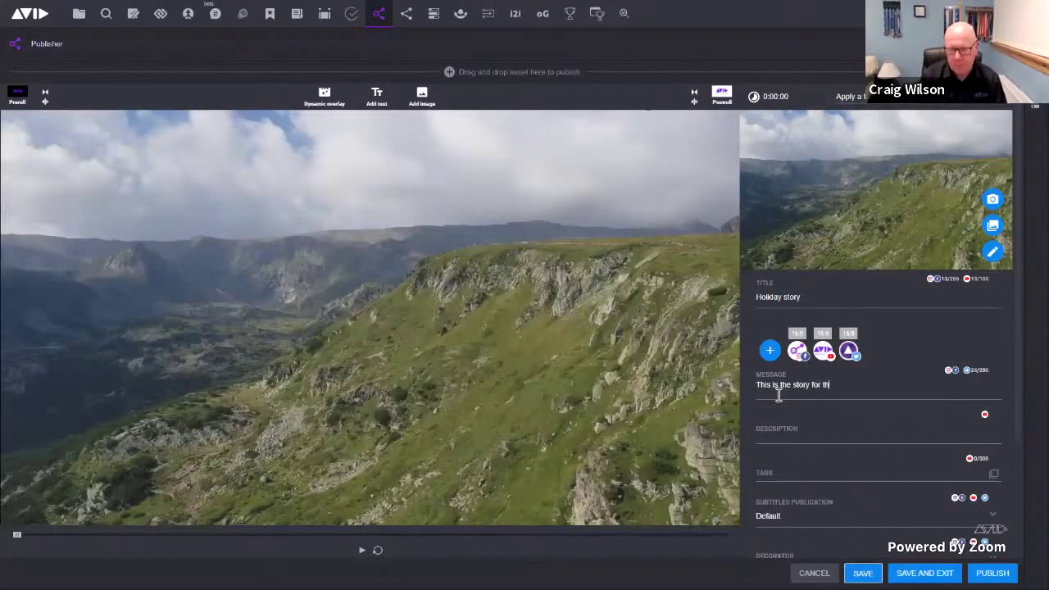
pyautogui.write('e holiday')
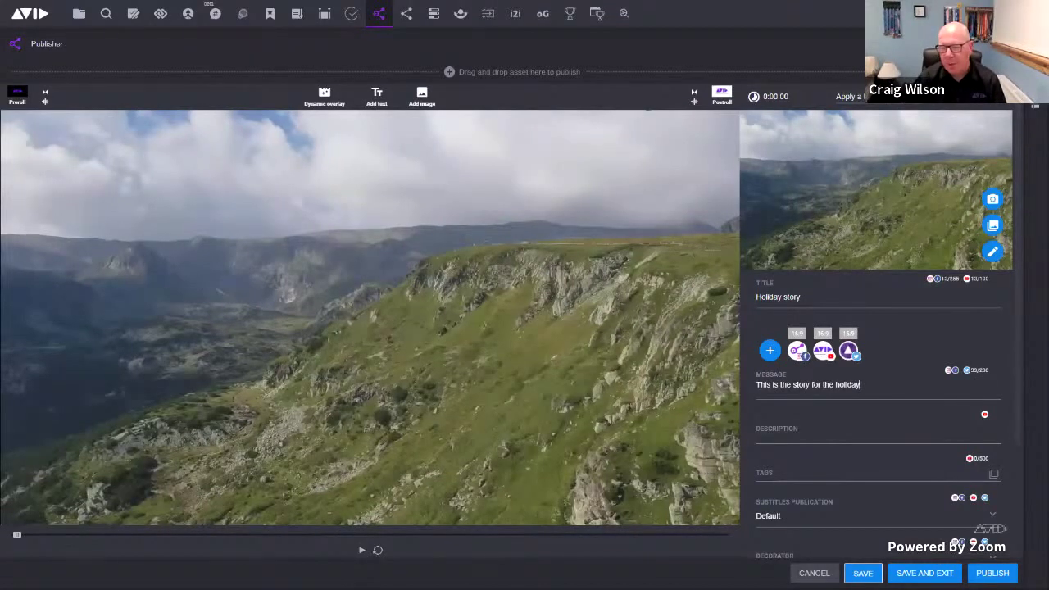
pyautogui.click(992, 572)
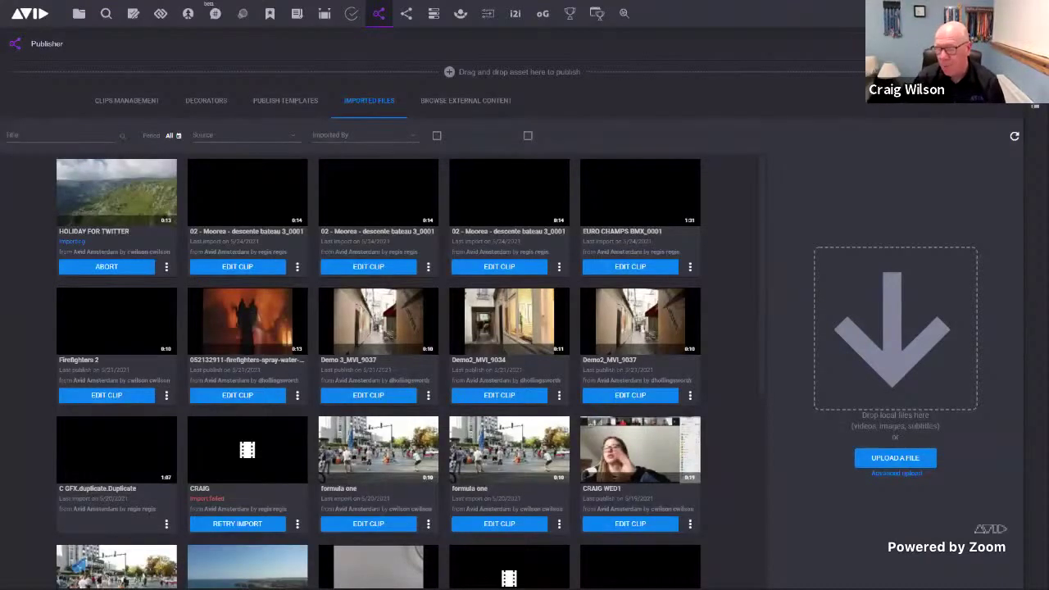
# Switch to Adobe Premiere Pro and look at search and the planner in the MediaCentral panel, ending back at the RIGHTS FREE MEDIA folder.
pyautogui.hotkey('alt', 'Tab')
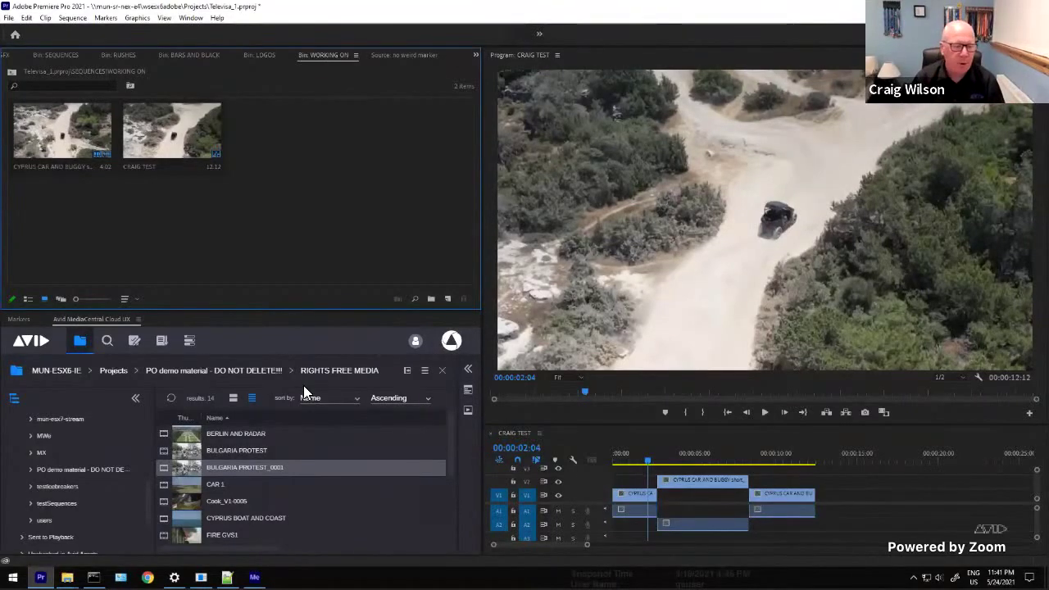
pyautogui.click(107, 343)
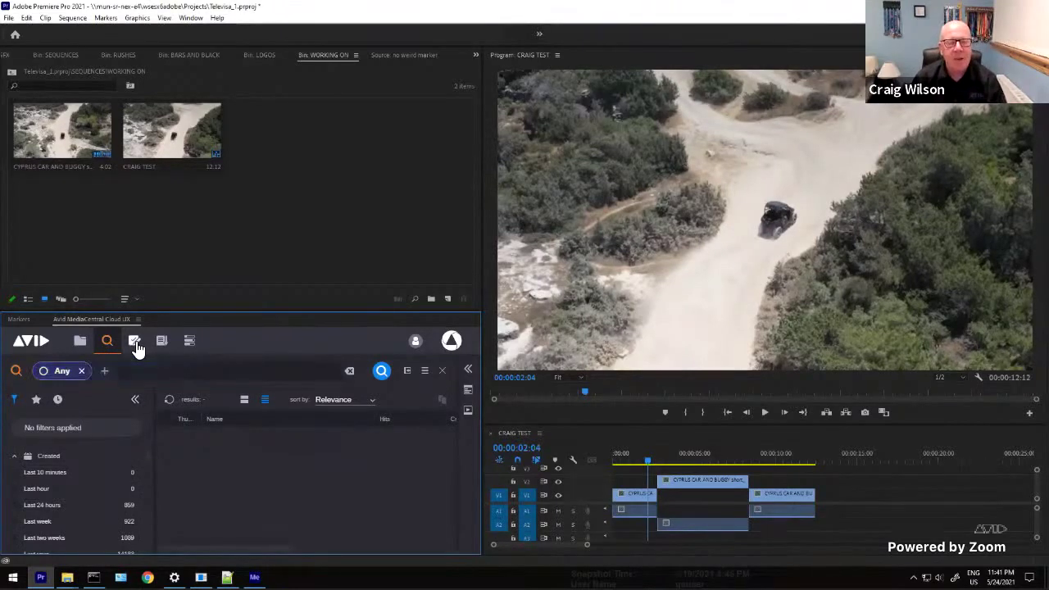
pyautogui.click(135, 343)
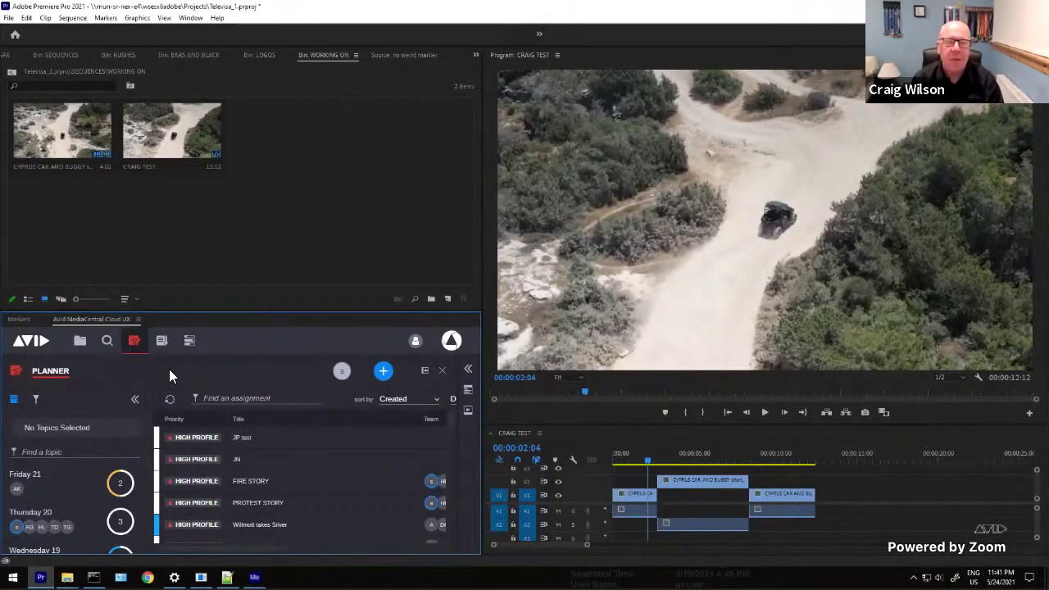
pyautogui.click(80, 341)
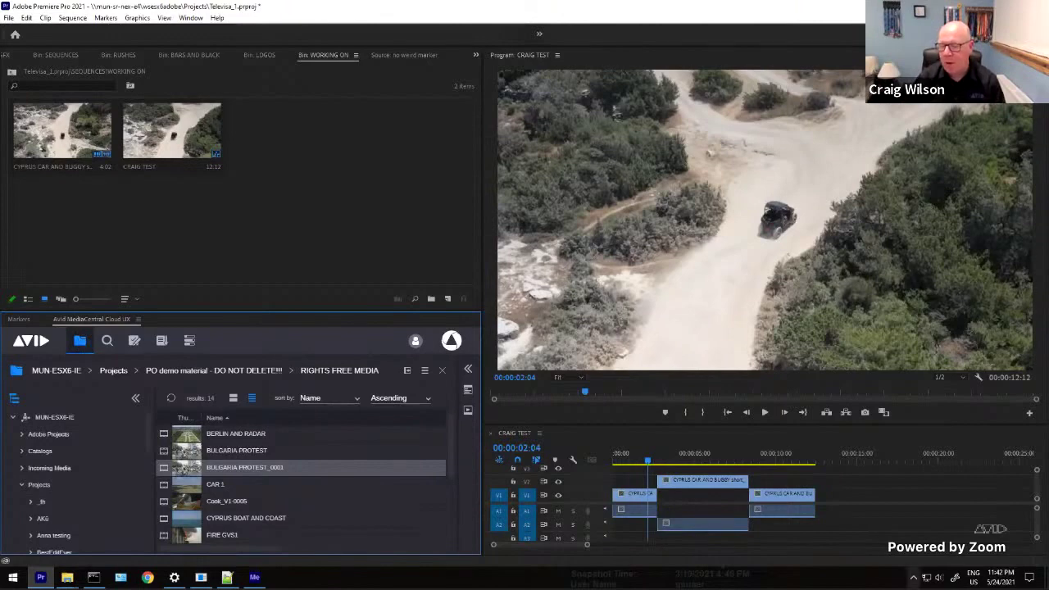
# Check the mounted storage workspaces in Avid NEXIS Client Manager, and minimize its window.
pyautogui.click(914, 577)
pyautogui.click(924, 563)
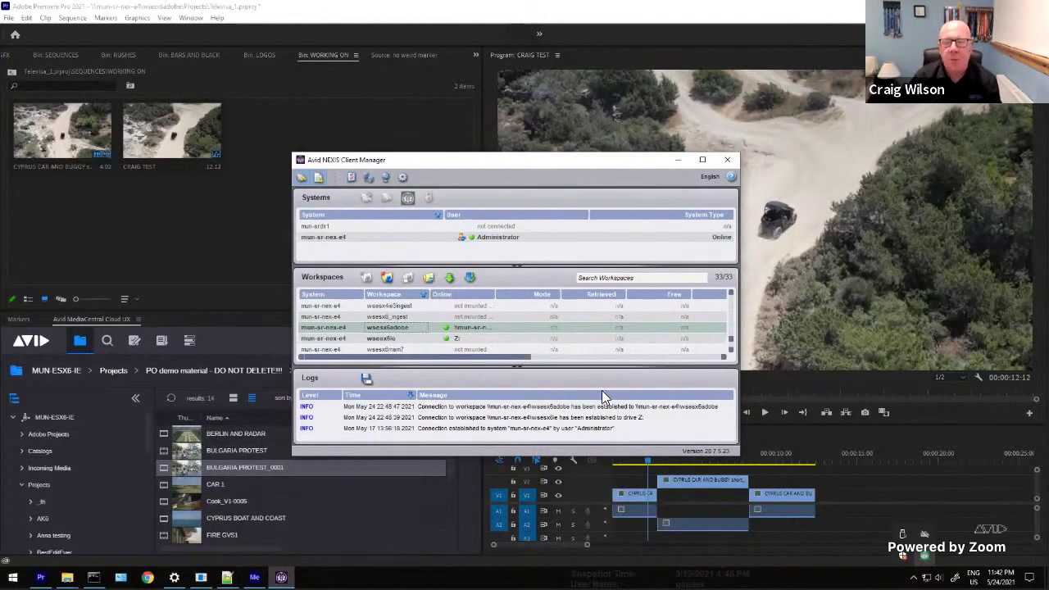
pyautogui.click(676, 161)
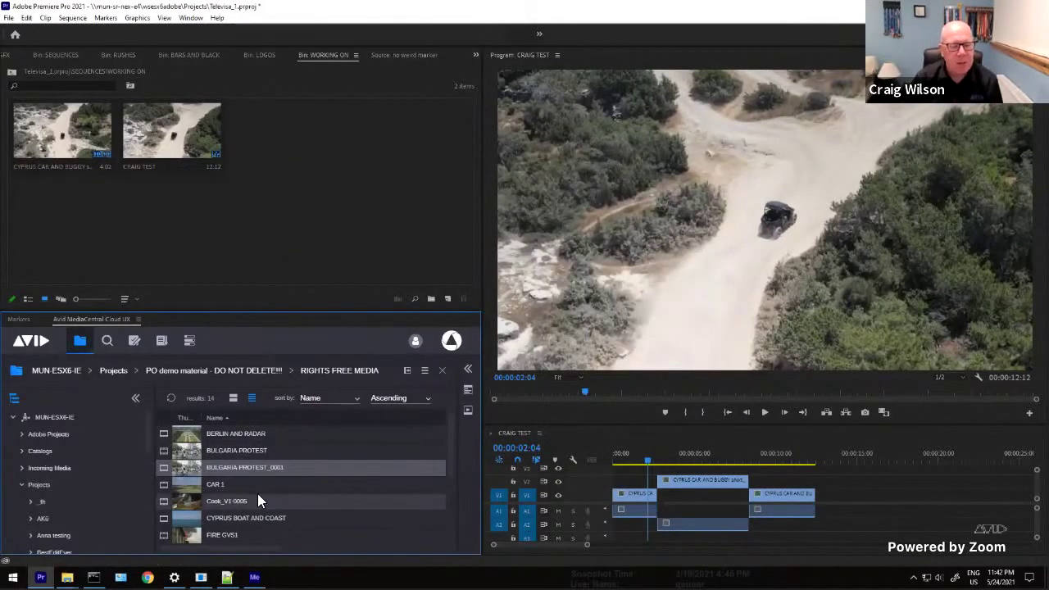
# Preview BULGARIA PROTEST_0001 in the MediaCentral panel by playing and skipping through it, and collapse the viewer.
pyautogui.doubleClick(182, 466)
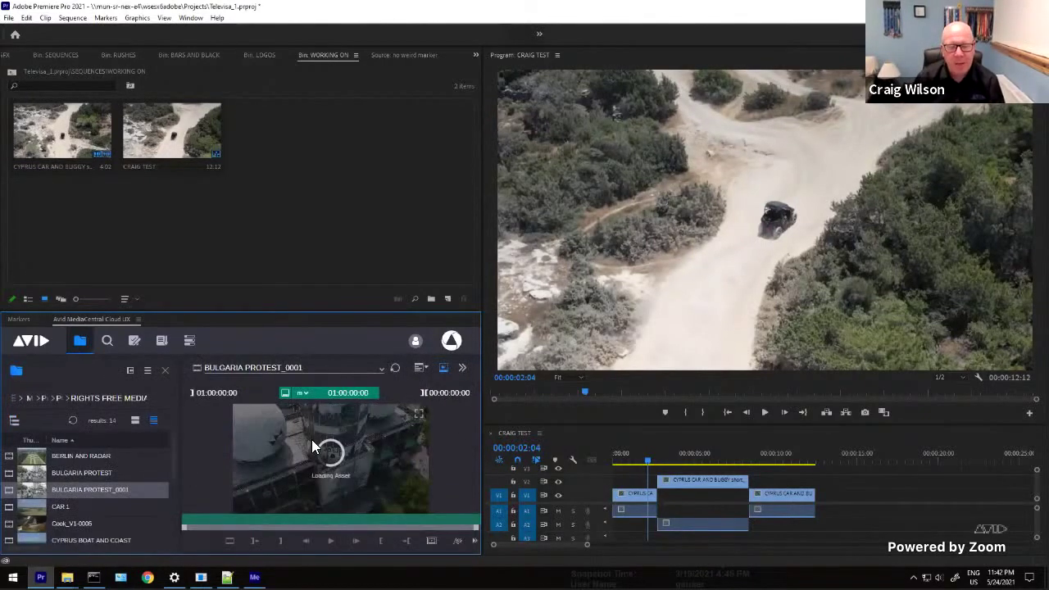
pyautogui.click(332, 544)
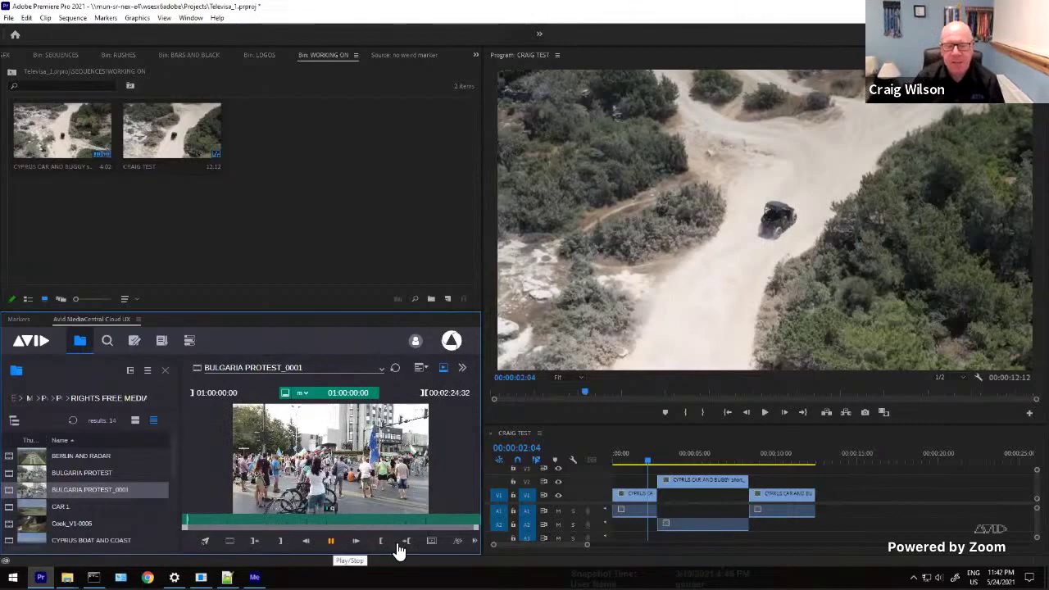
pyautogui.click(331, 542)
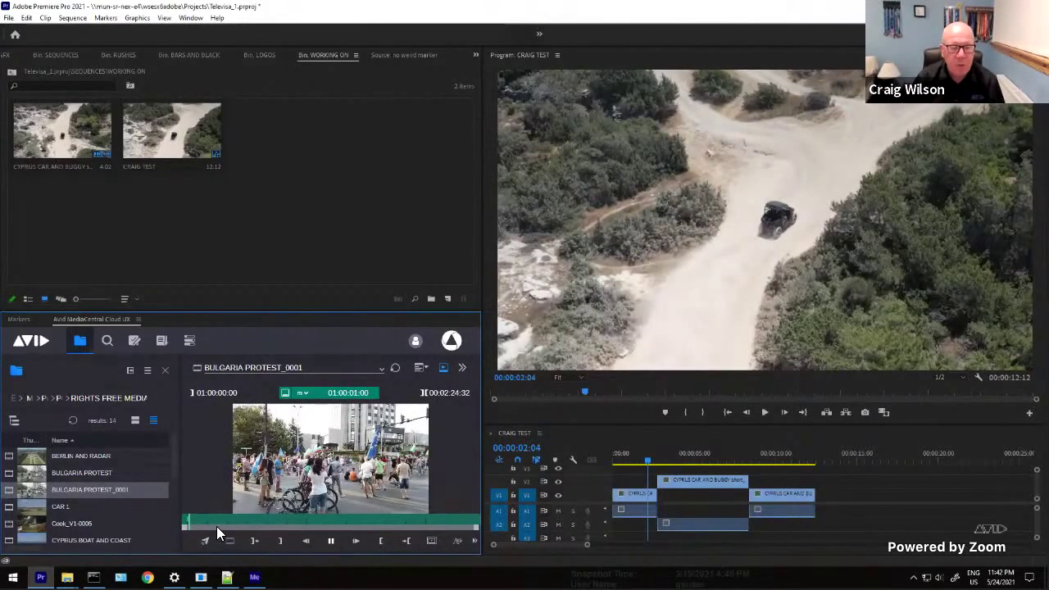
pyautogui.click(267, 518)
pyautogui.click(295, 524)
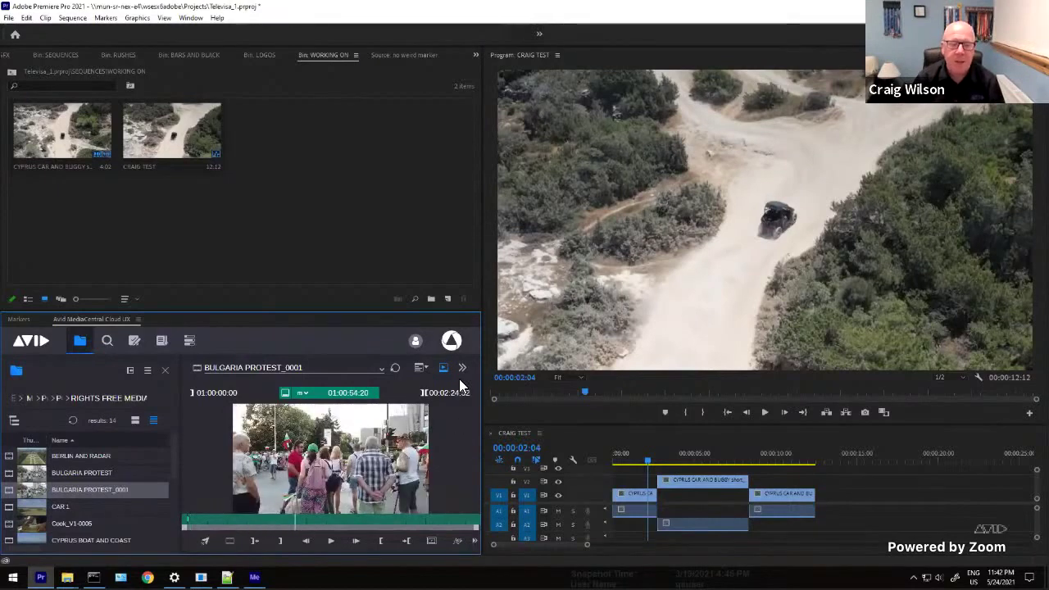
pyautogui.click(464, 369)
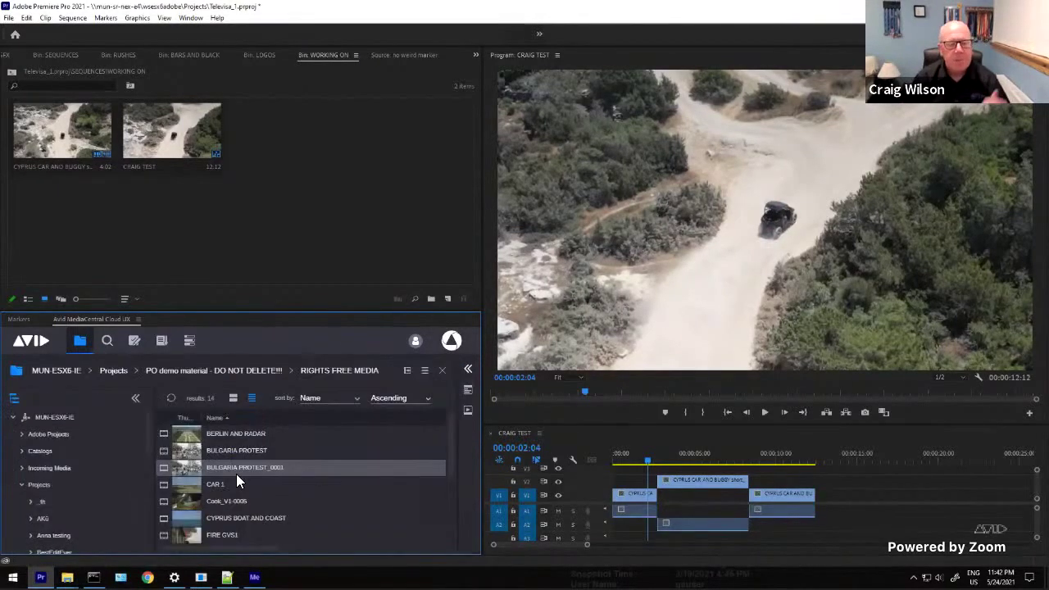
# Import BULGARIA PROTEST_0001 into the WORKING ON bin and scrub it in the Source monitor to about 00:01:26:27.
pyautogui.rightClick(183, 466)
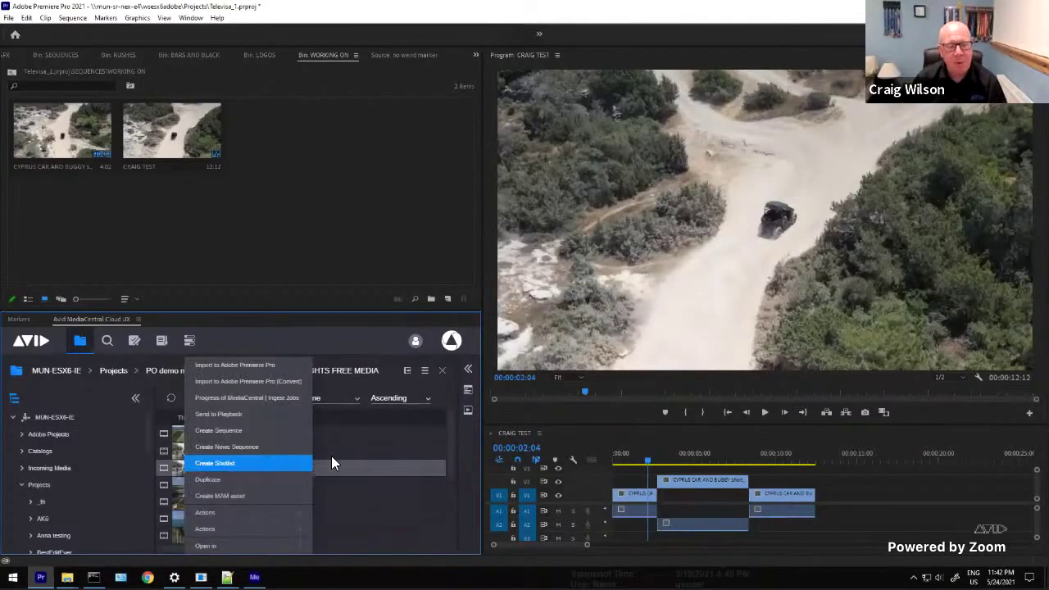
pyautogui.click(244, 366)
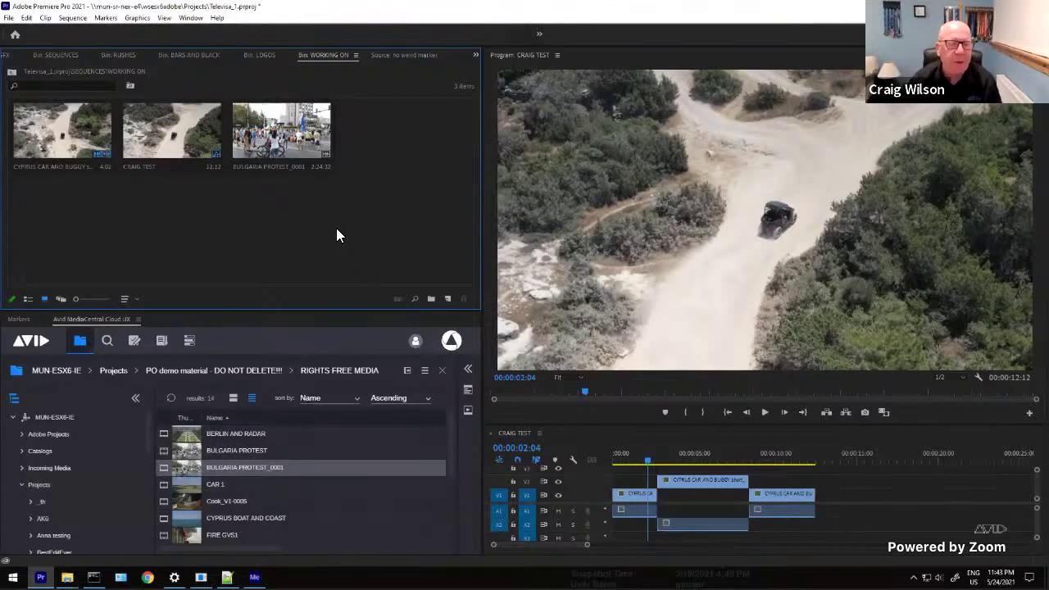
pyautogui.click(272, 154)
pyautogui.doubleClick(272, 154)
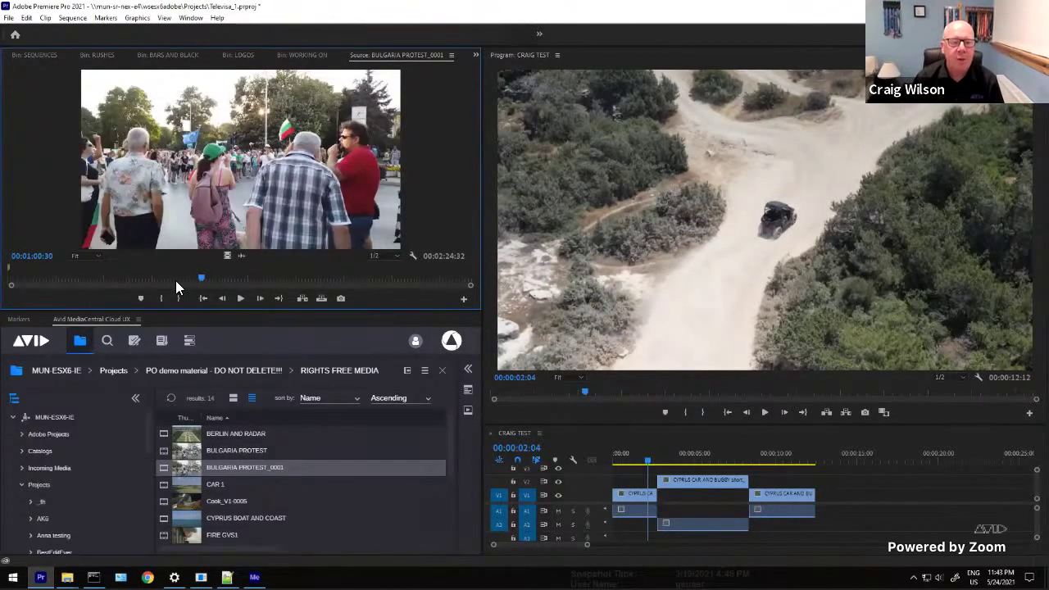
pyautogui.moveTo(178, 281); pyautogui.dragTo(282, 285)
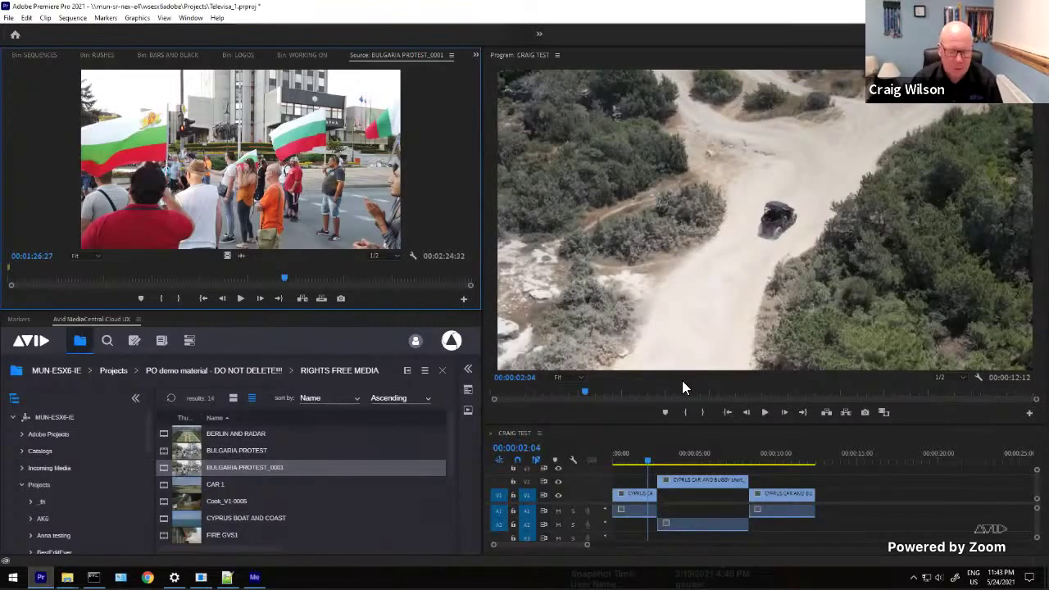
# Save the Premiere project and bring up the available actions for the CW folder under Projects > users in MediaCentral.
pyautogui.hotkey('ctrl', 's')
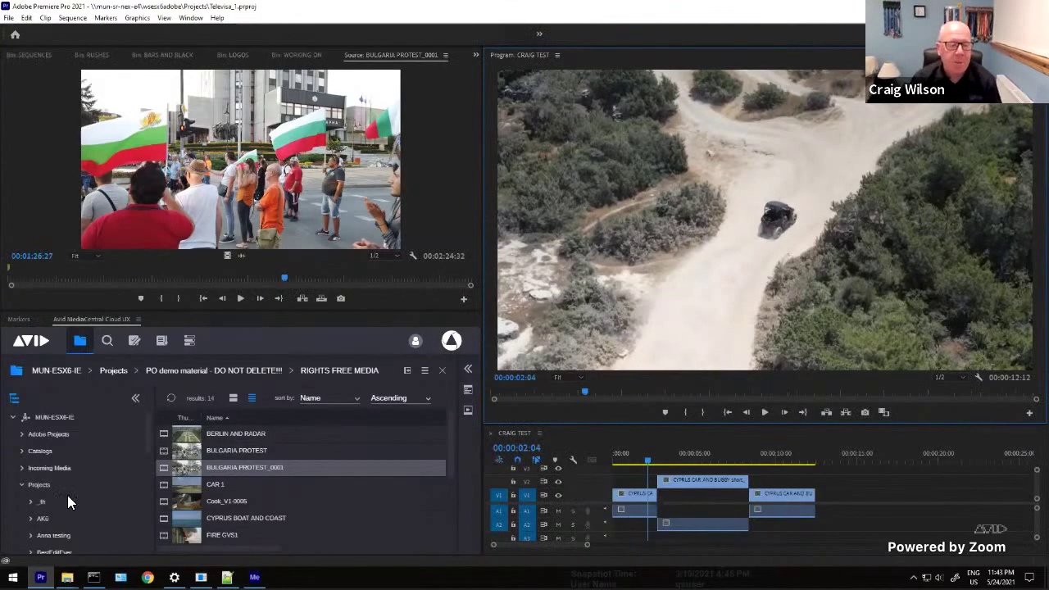
pyautogui.scroll(-1, 67, 495)
pyautogui.scroll(-2, 67, 503)
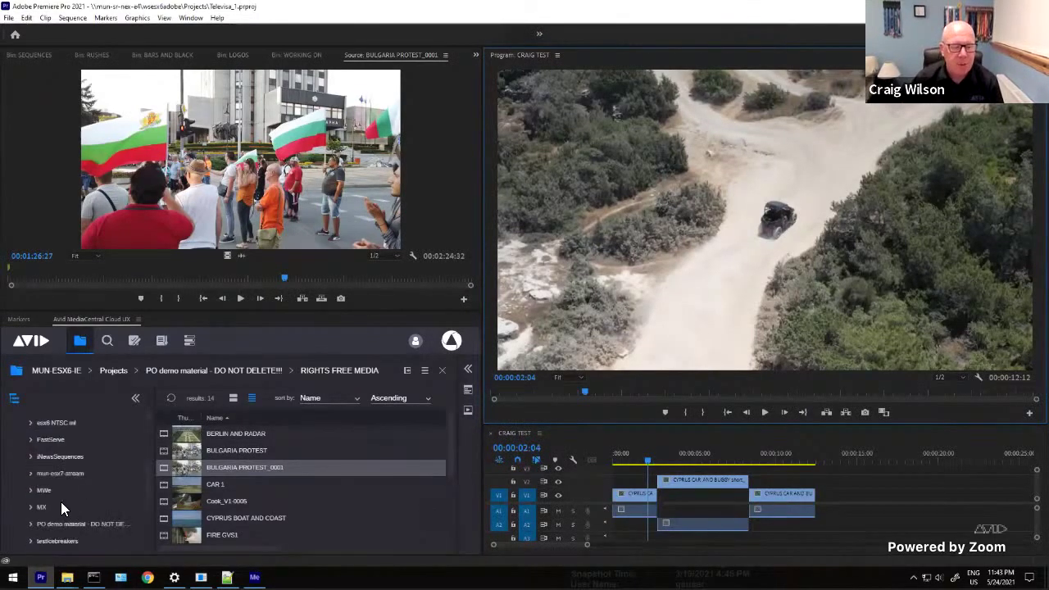
pyautogui.scroll(-2, 49, 485)
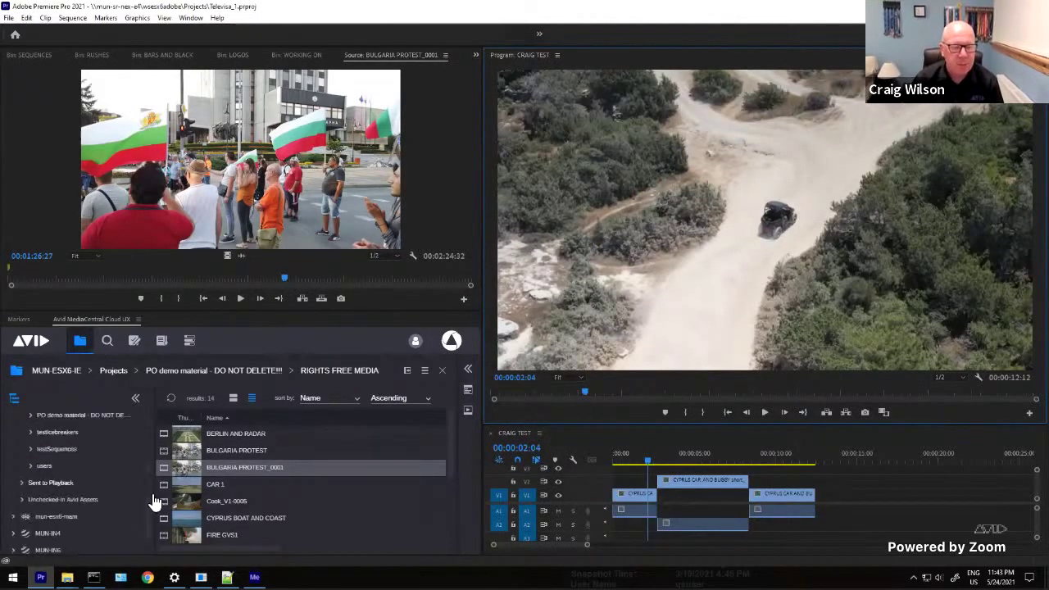
pyautogui.click(44, 467)
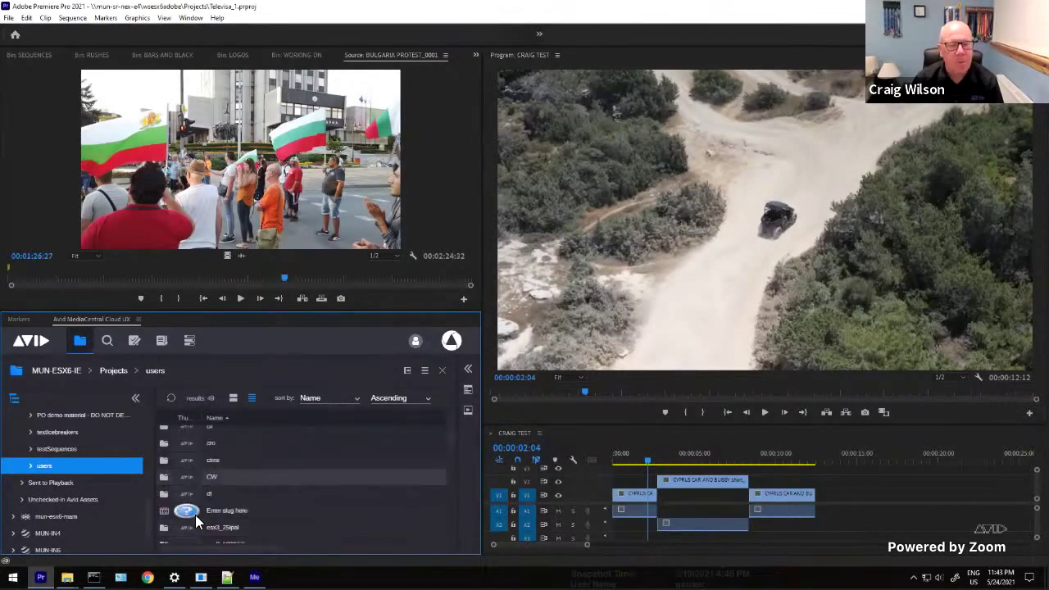
pyautogui.click(183, 478)
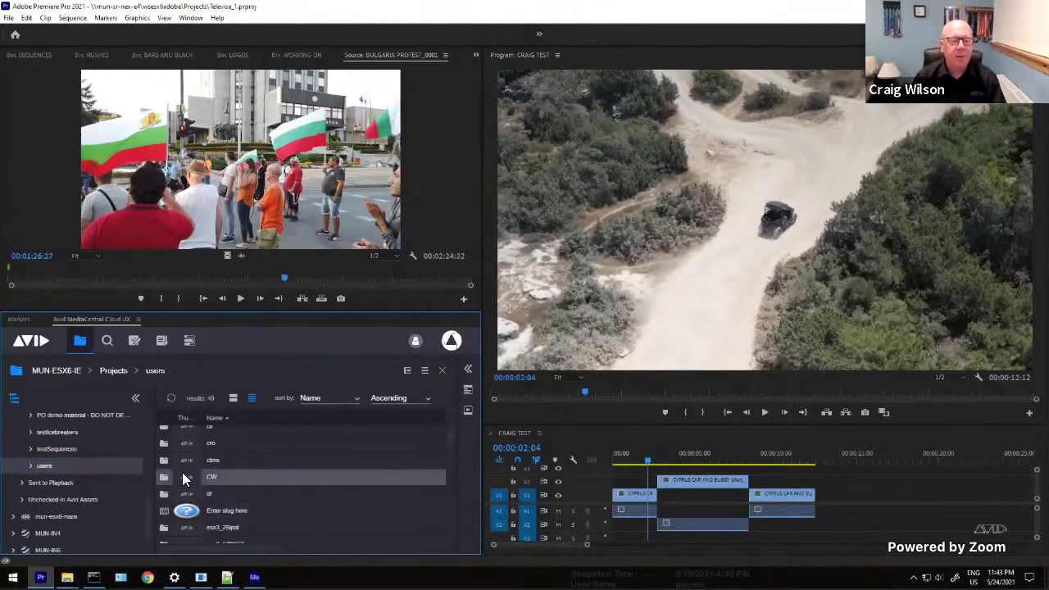
pyautogui.rightClick(183, 475)
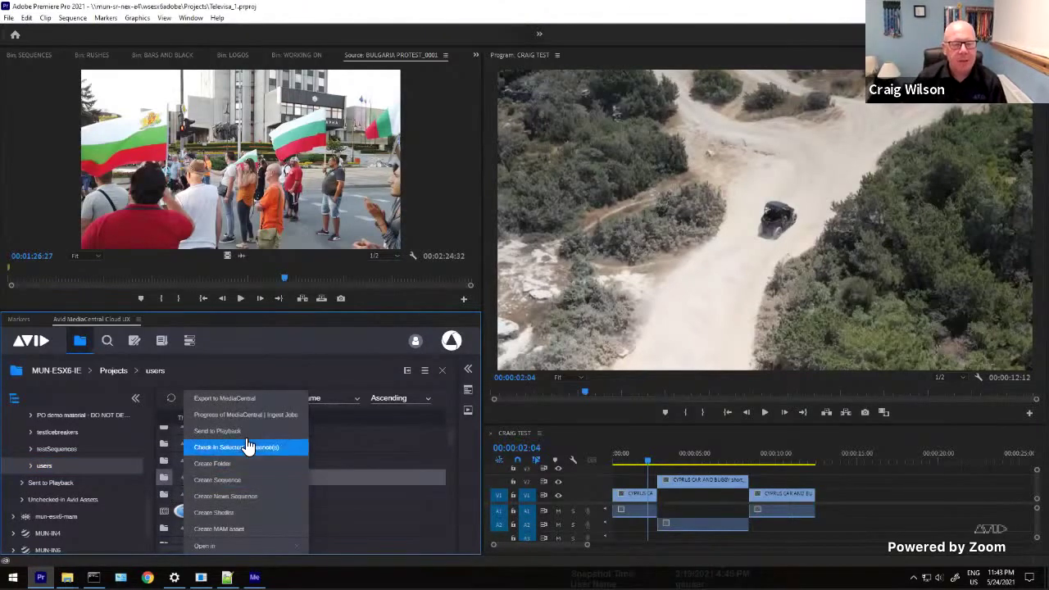